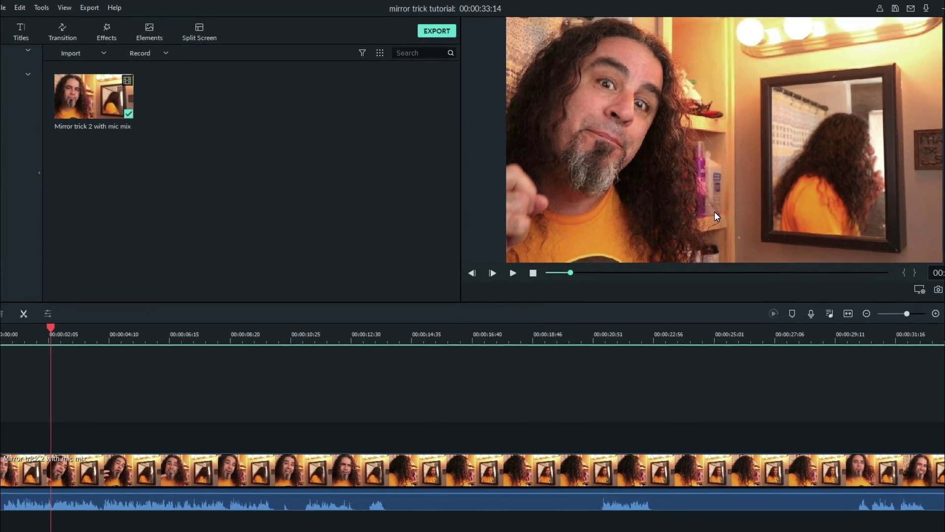
Step: Play back the mirror trick footage to review where the two takes and the turns toward the mirror occur
click(513, 273)
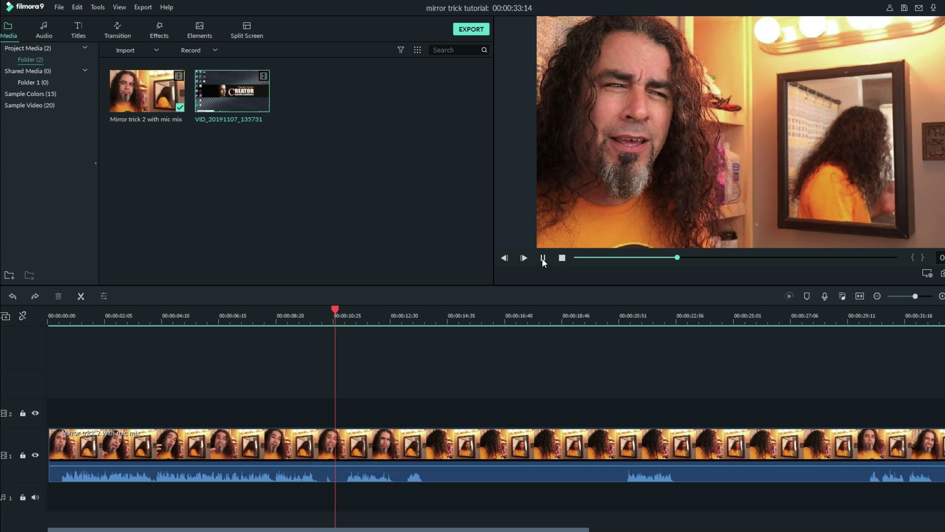
click(542, 258)
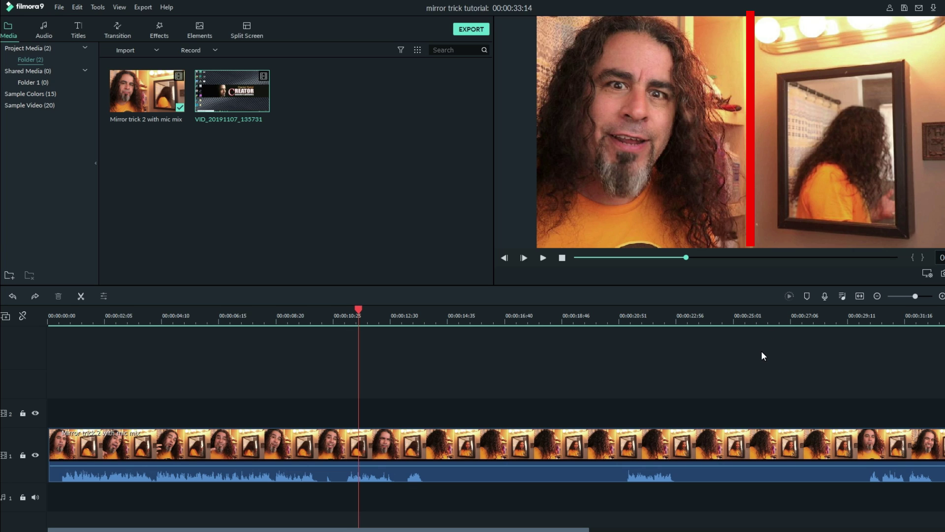
click(543, 256)
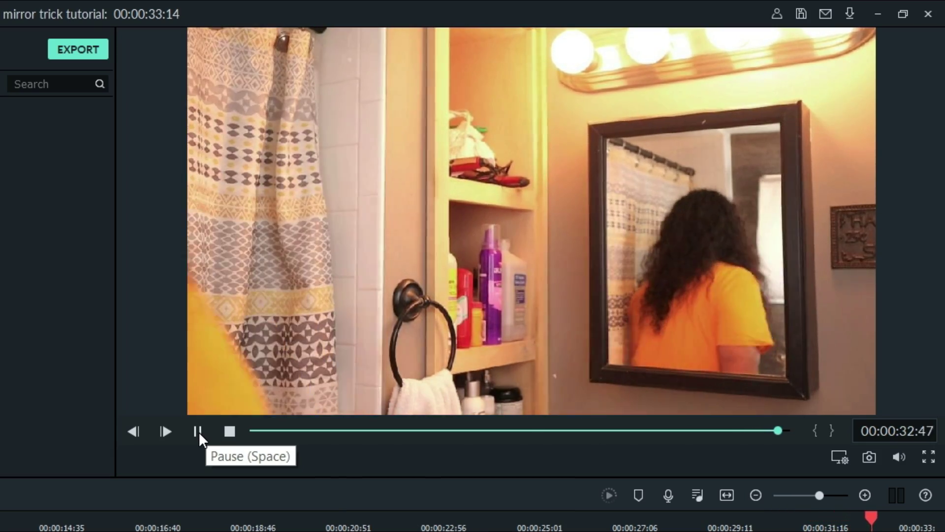
click(198, 431)
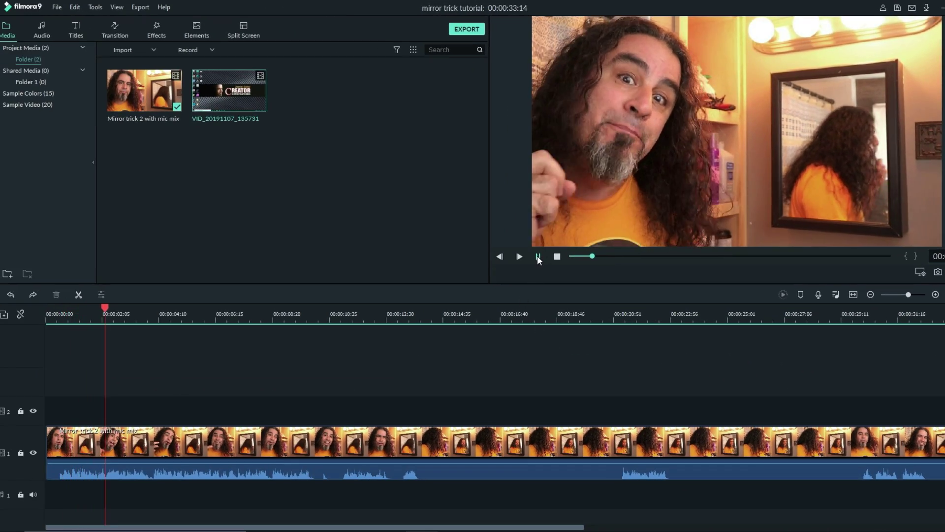
click(538, 257)
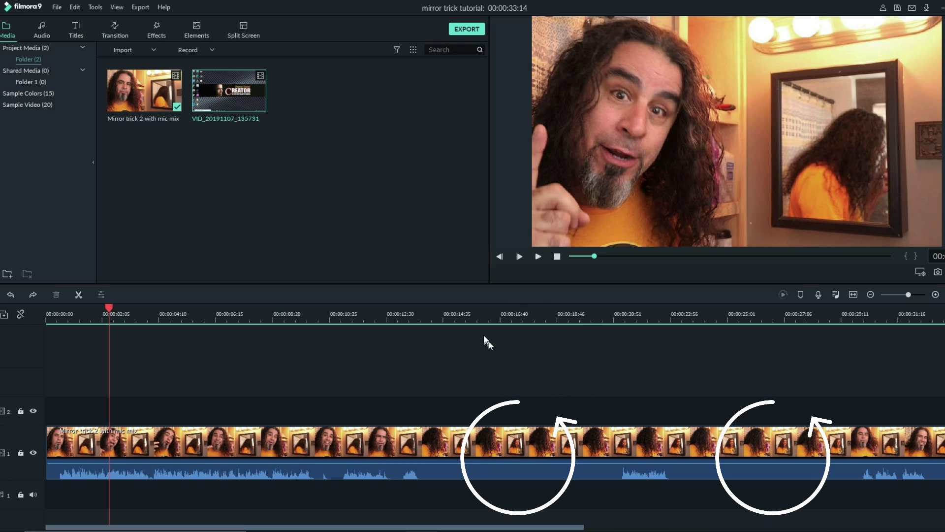
Step: Split the mirror trick clip at about 20.8 seconds, where the second take facing the mirror begins
click(609, 312)
drag(610, 308, 616, 307)
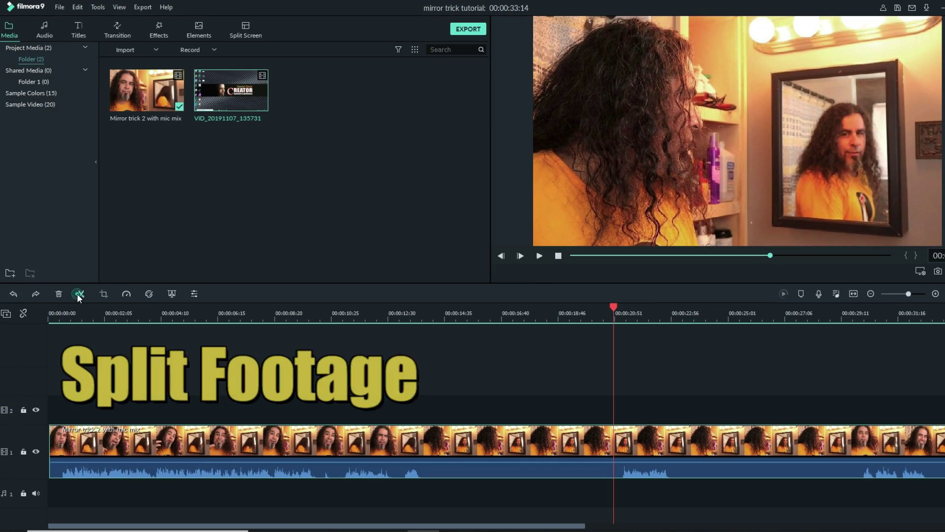
click(79, 294)
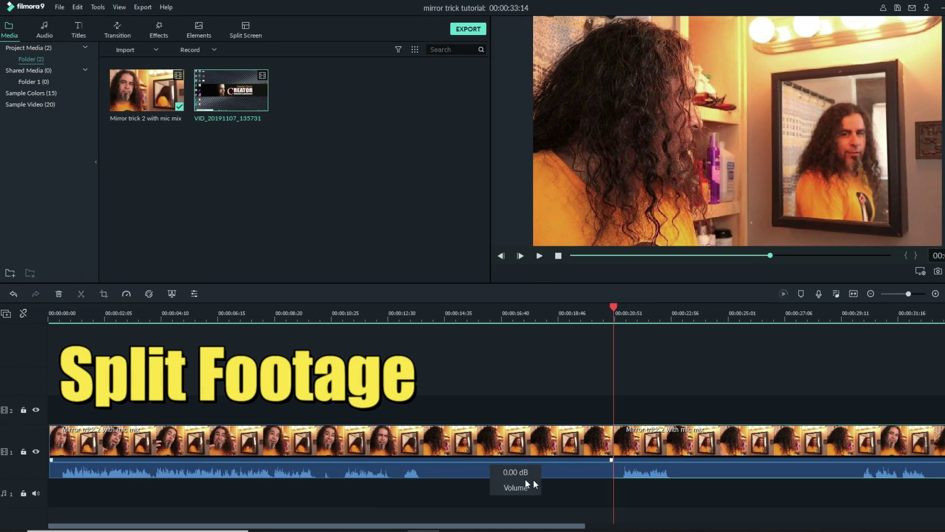
Step: Split the footage again at about 29.5 seconds, where the second take's mirror reflection ends
drag(615, 306, 835, 327)
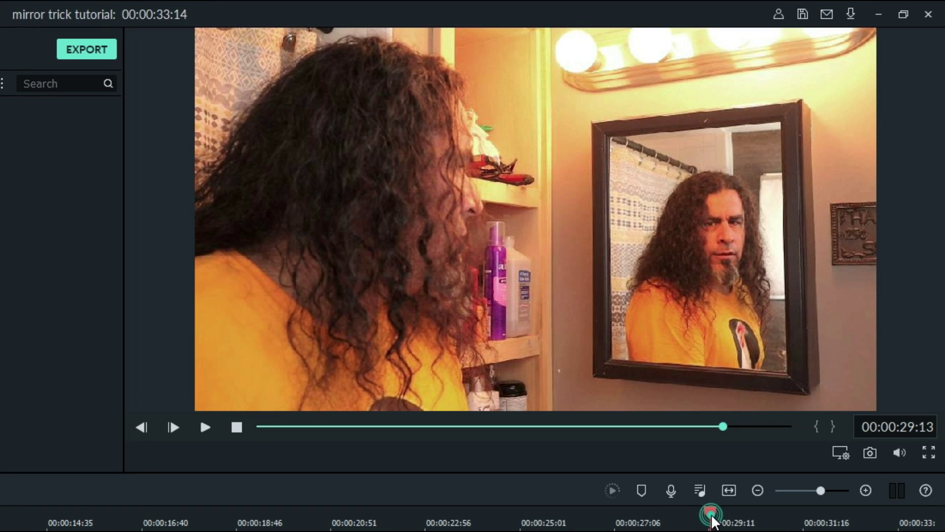
click(797, 382)
drag(713, 517, 729, 522)
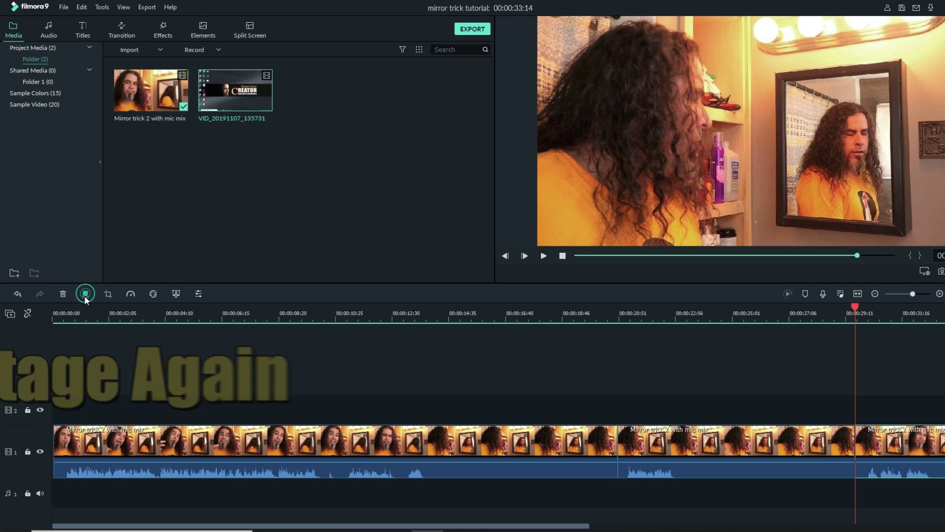
click(86, 294)
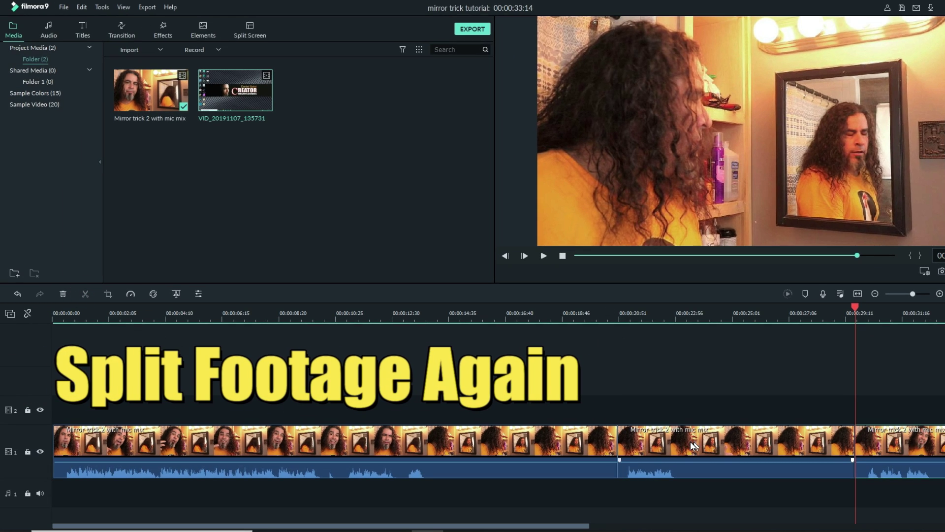
Step: Move the middle segment onto video track 2, overlapping the end of the first segment and starting at about 14 seconds
click(664, 447)
drag(664, 447, 479, 406)
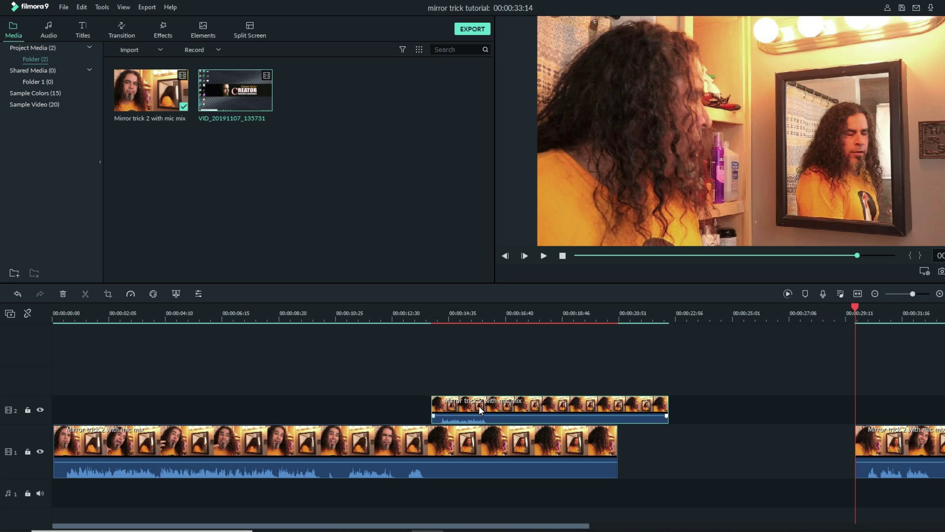
click(404, 307)
drag(403, 306, 432, 311)
drag(510, 413, 453, 394)
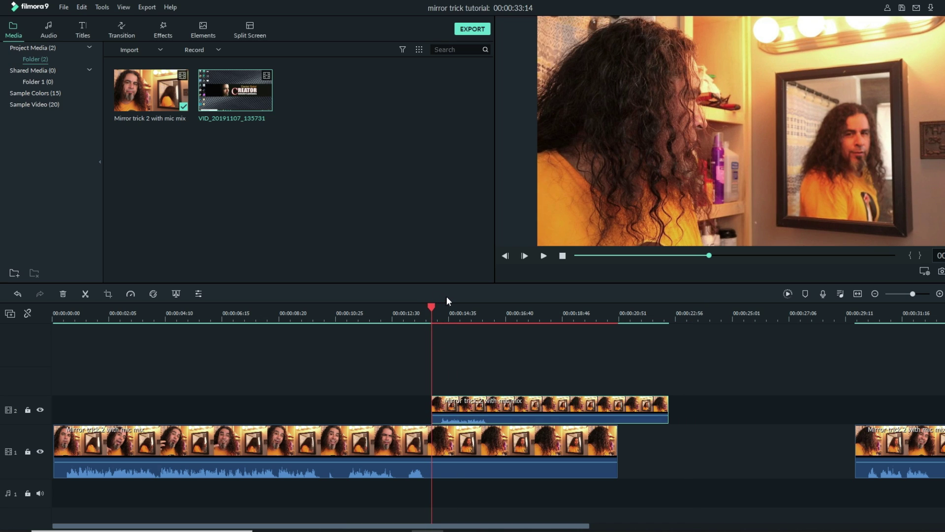
Step: Scrub from the start of the track 2 segment to about 15 seconds to check the overlap with the first segment
mouse_move(430, 309)
mouse_down()
mouse_move(438, 307)
mouse_move(430, 308)
mouse_up()
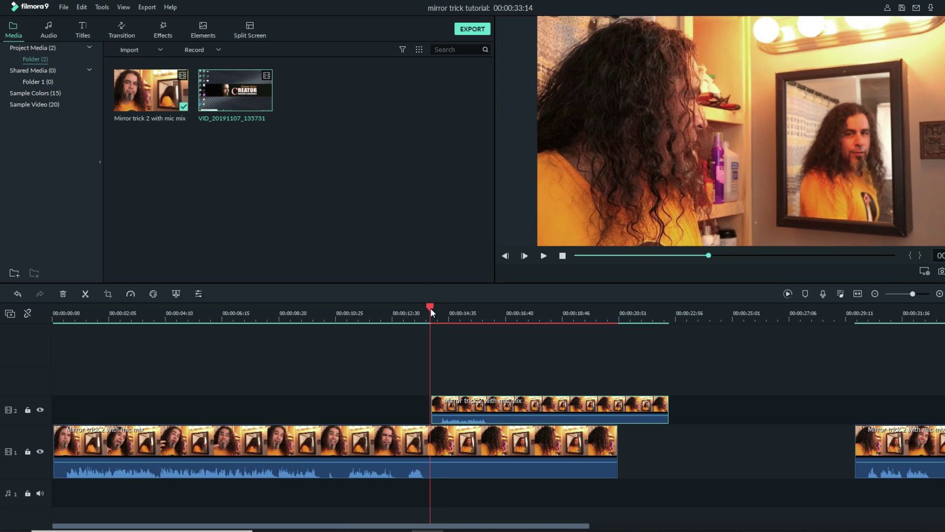
click(513, 401)
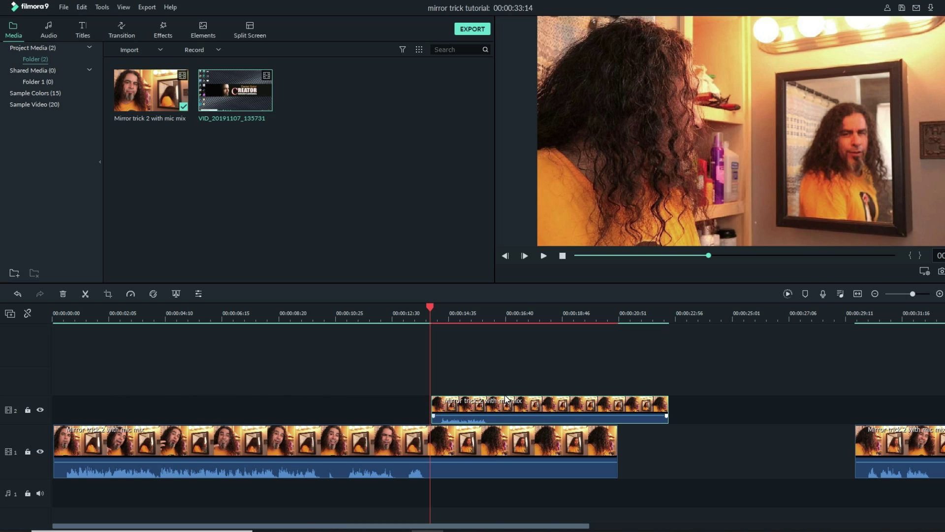
drag(429, 305, 461, 309)
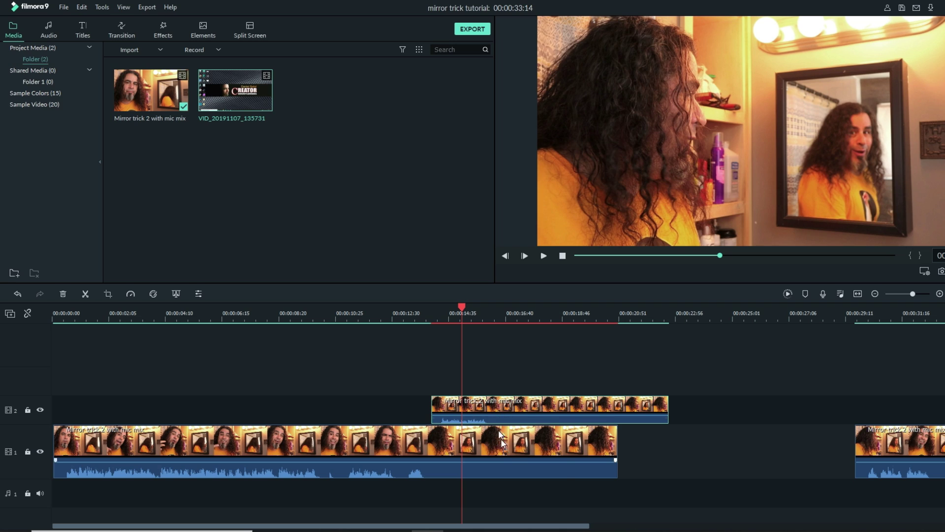
click(688, 515)
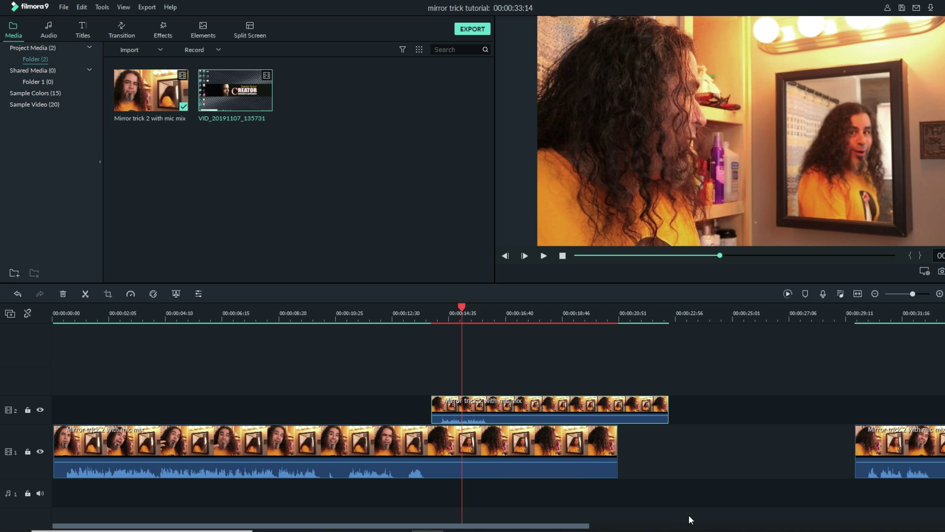
Step: Apply the Image Mask utility effect to the clip on video track 2
click(483, 454)
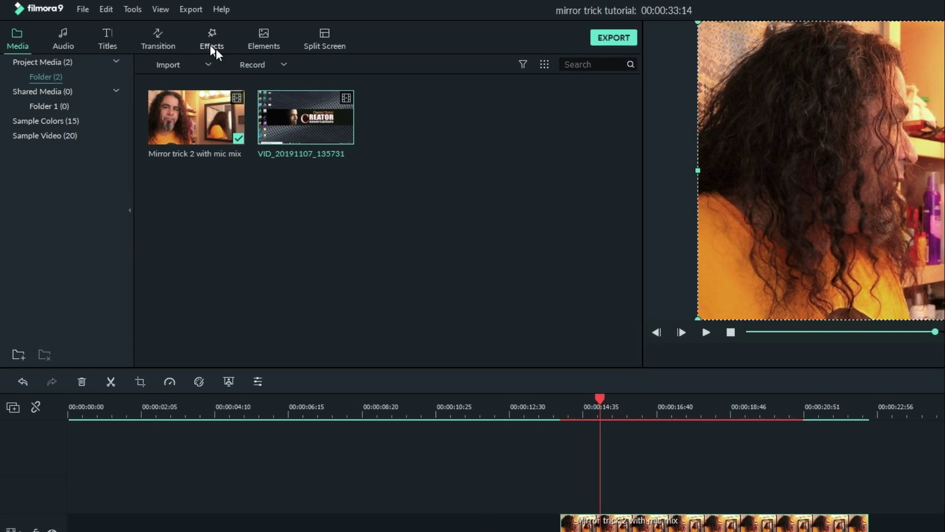
click(169, 33)
scroll(185, 315, down, 3)
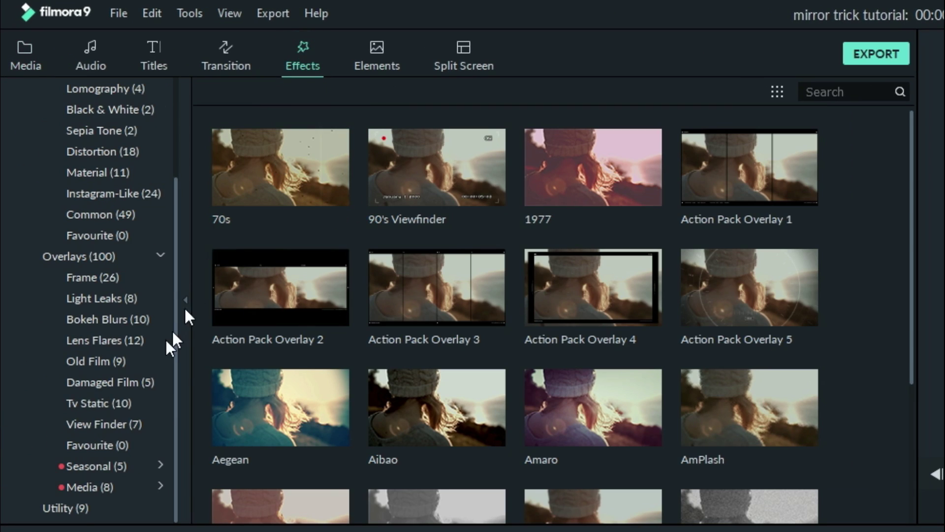
click(59, 507)
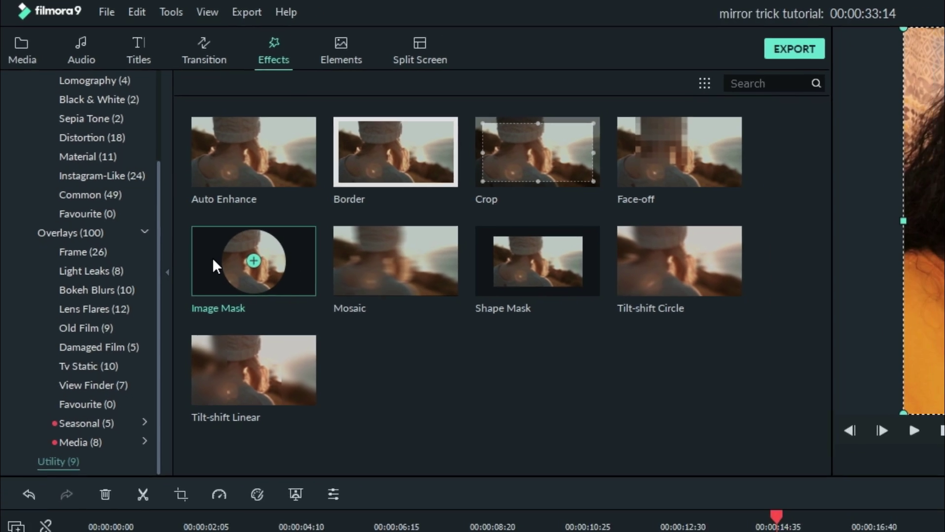
click(235, 289)
drag(182, 227, 654, 531)
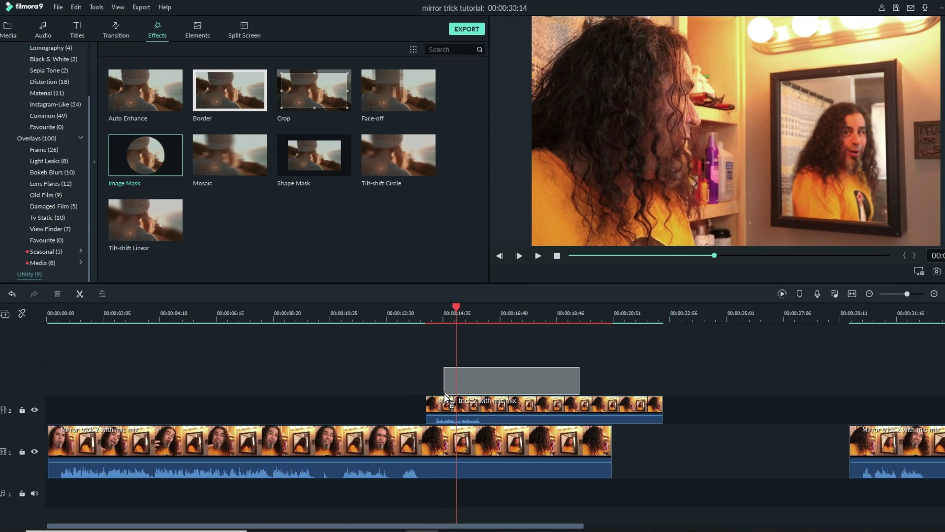
drag(445, 393, 433, 410)
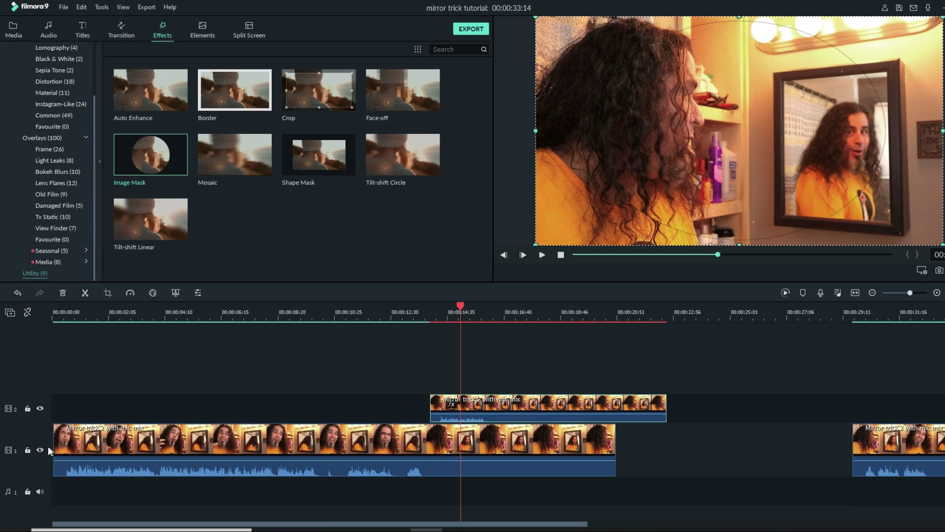
Step: Hide video track 1 and set the track 2 clip's Image Mask to the last preset, which masks out the frame's left strip
click(40, 450)
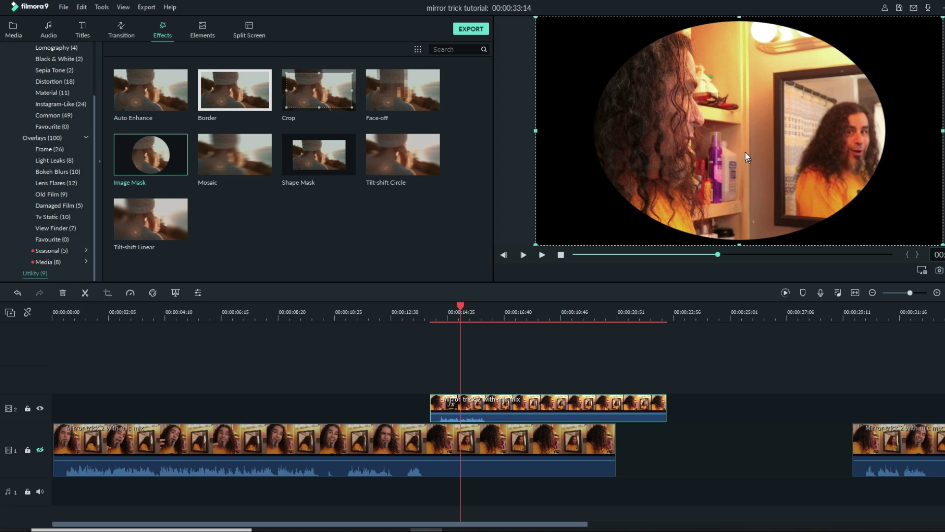
double_click(486, 409)
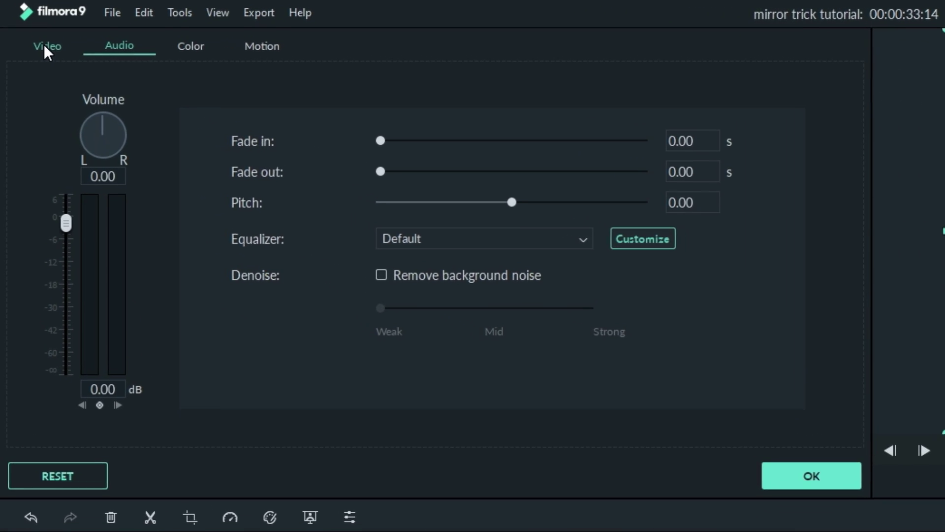
click(25, 27)
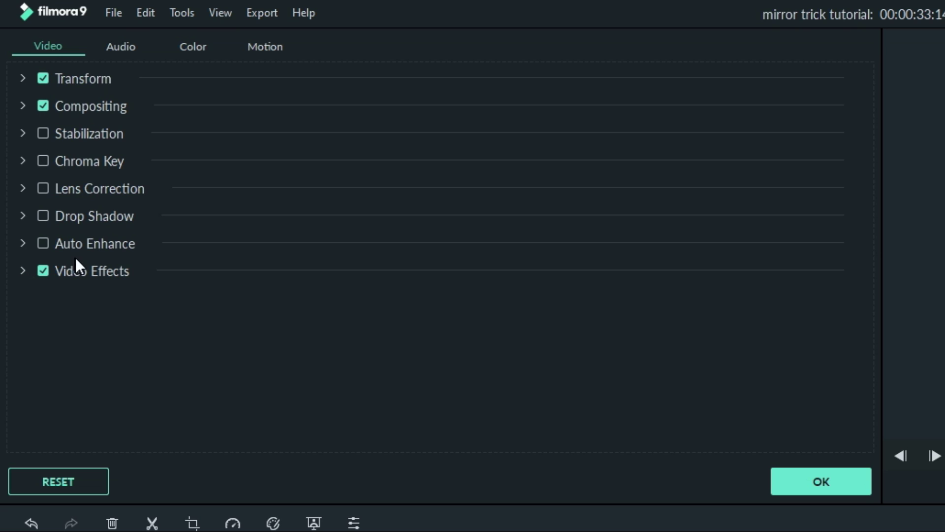
click(24, 270)
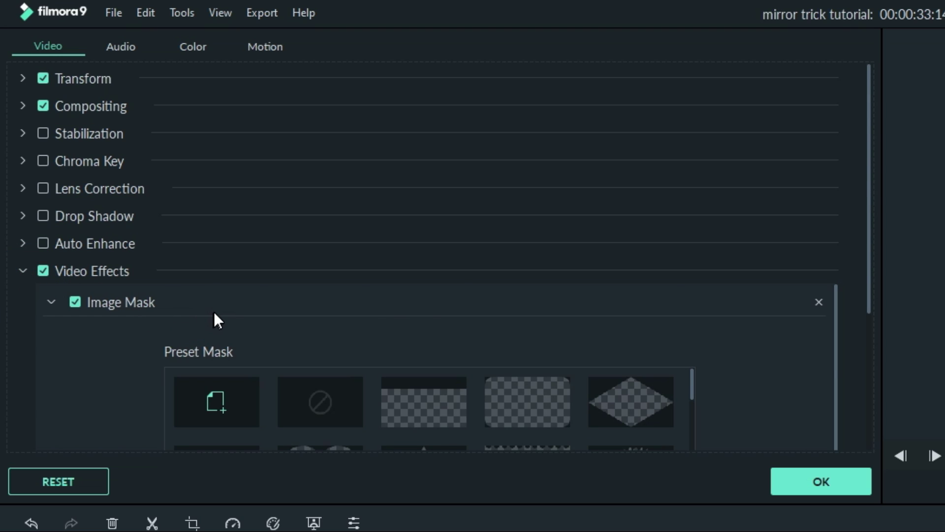
scroll(213, 312, down, 5)
drag(694, 253, 691, 307)
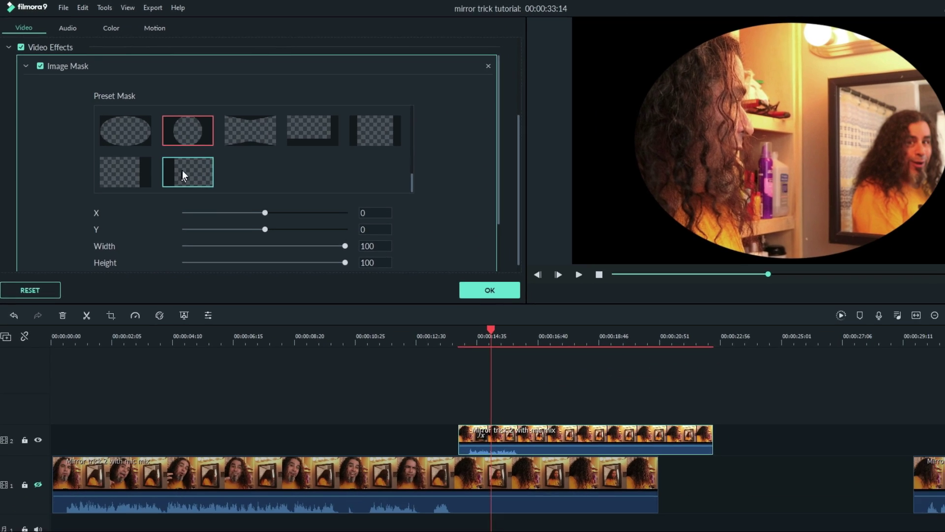
click(314, 290)
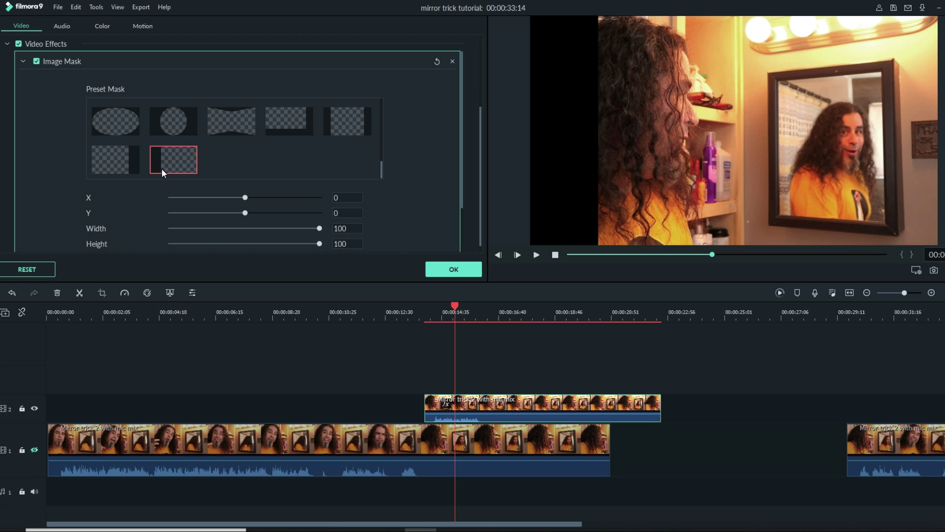
Step: Set the image mask's X position to 282 so only the mirror side remains, and show video track 1 again
click(244, 197)
drag(244, 198, 266, 198)
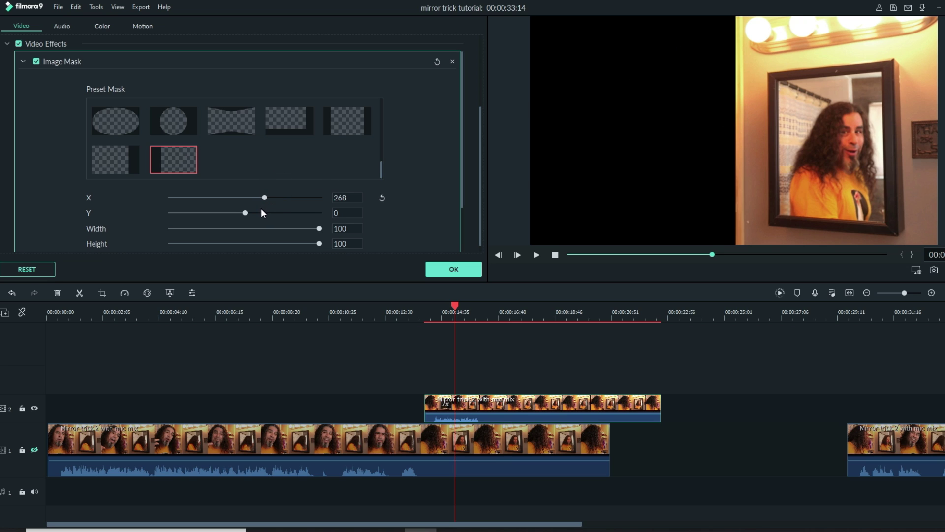
drag(263, 213, 266, 212)
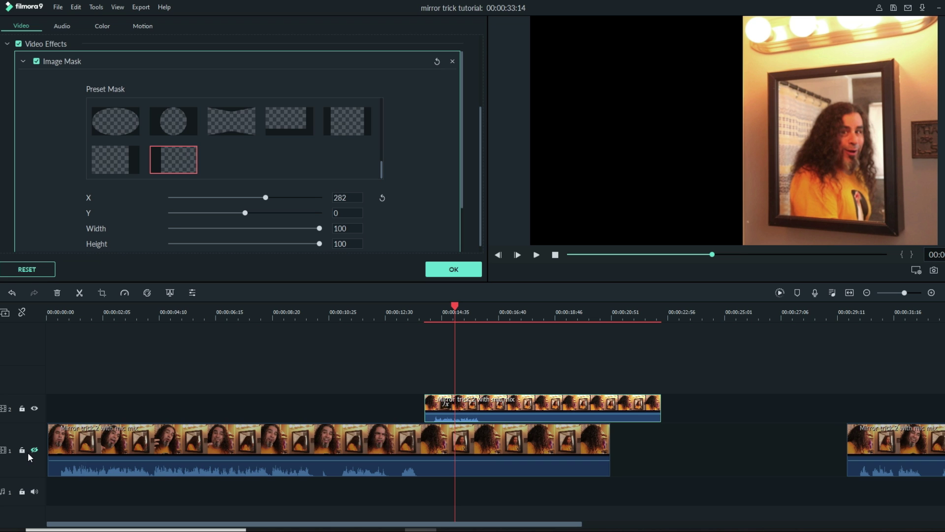
click(34, 450)
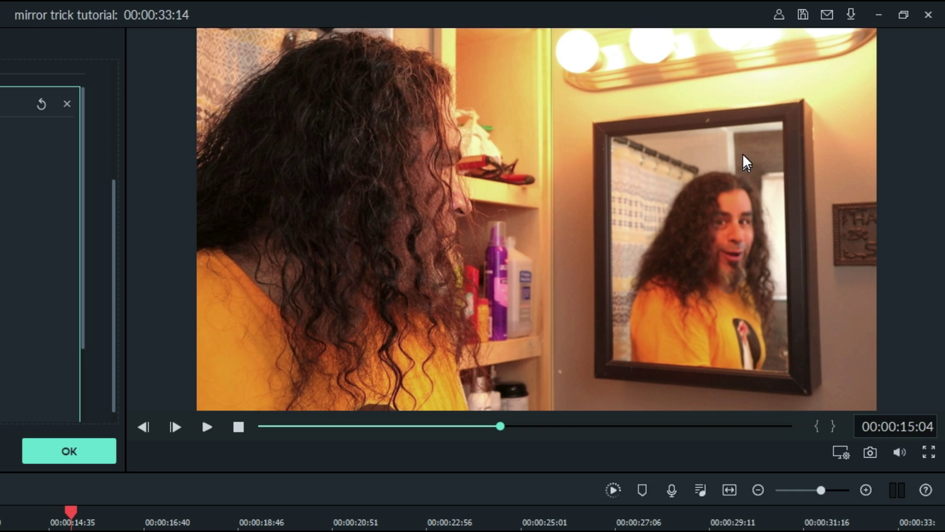
Step: Split the first segment on video track 1 at about 16 seconds, within the overlap under the masked clip
click(62, 523)
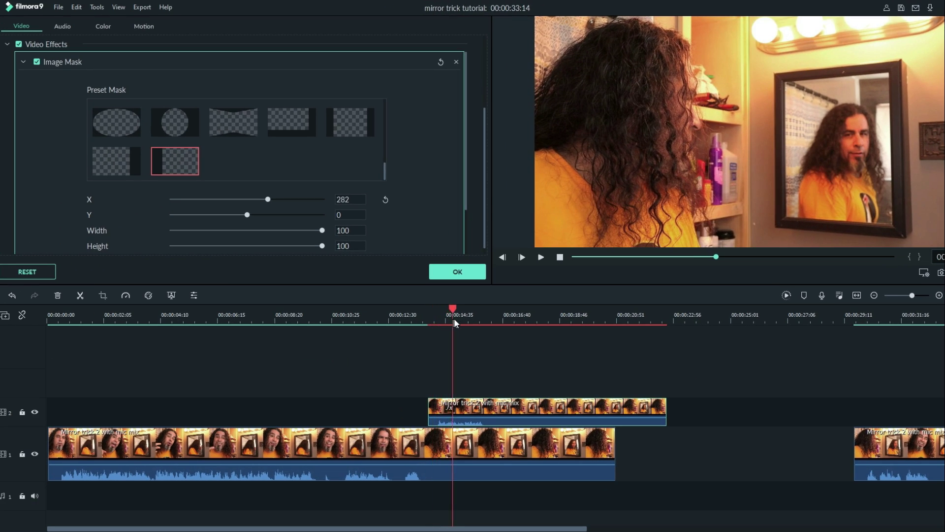
drag(454, 318, 497, 318)
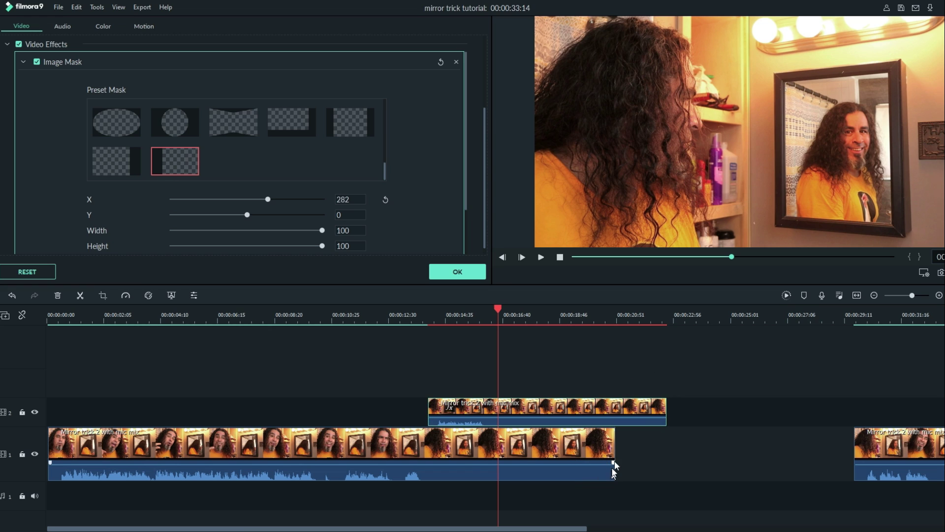
click(497, 308)
mouse_move(498, 309)
mouse_down()
mouse_move(474, 311)
mouse_move(488, 309)
mouse_up()
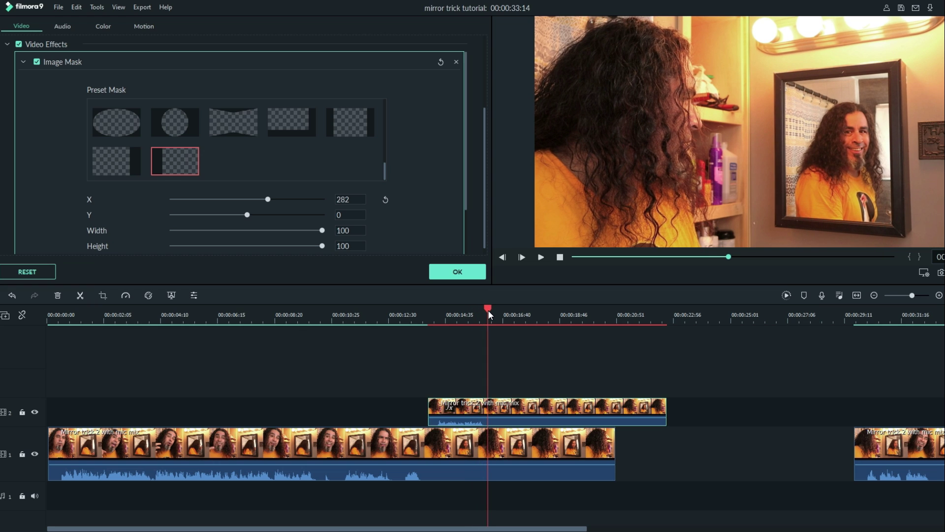
click(504, 448)
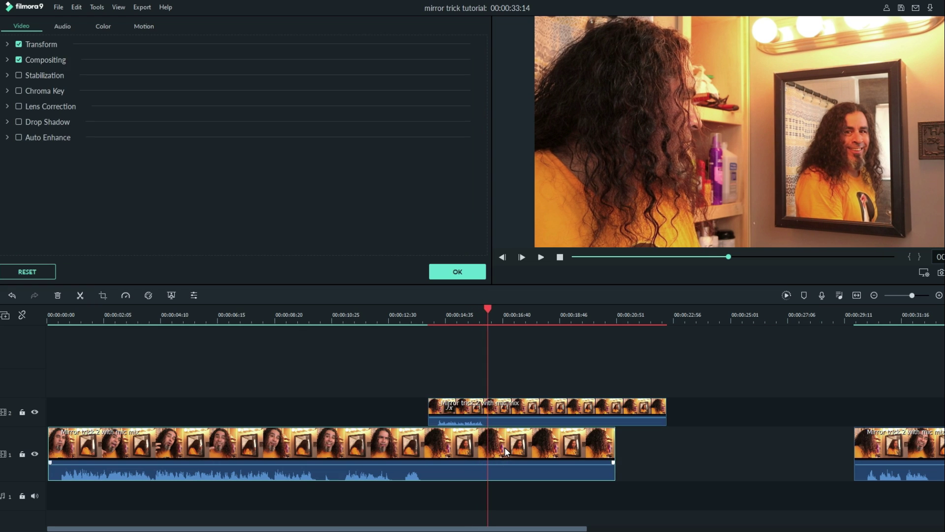
click(82, 296)
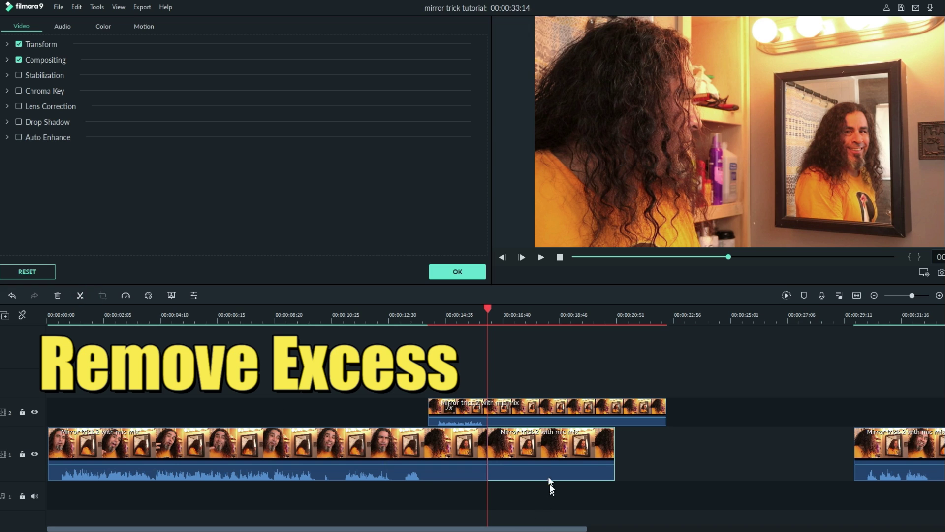
Step: Delete the excess segment after the split on video track 1 and move the last segment up against the cut
right_click(533, 451)
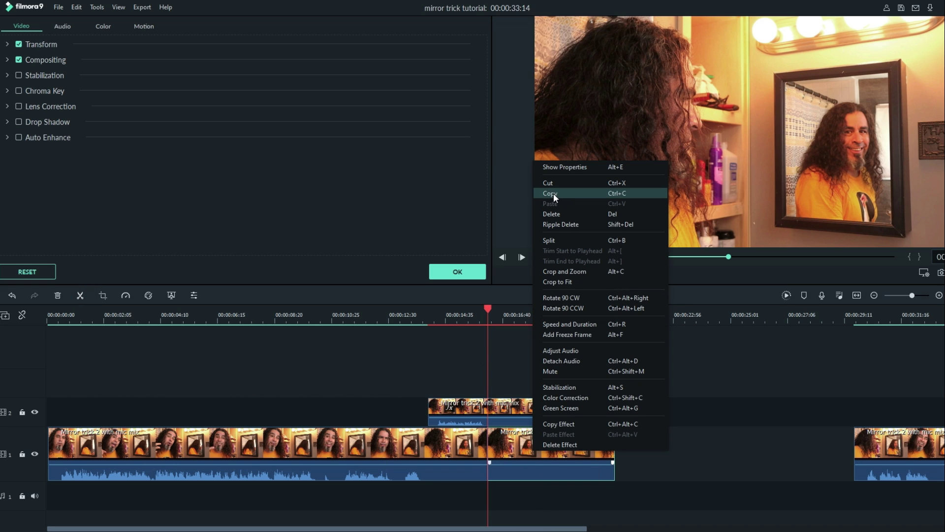
click(558, 213)
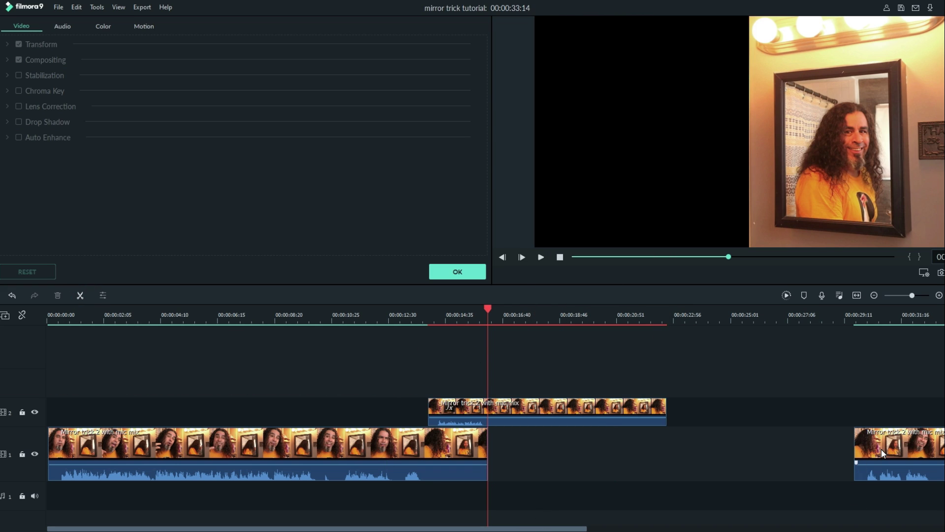
drag(882, 450, 515, 499)
Step: Split the second segment on video track 1 at about 16:10 and delete the few frames before the split
mouse_move(490, 311)
mouse_down()
mouse_move(468, 309)
mouse_move(503, 312)
mouse_move(475, 312)
mouse_up()
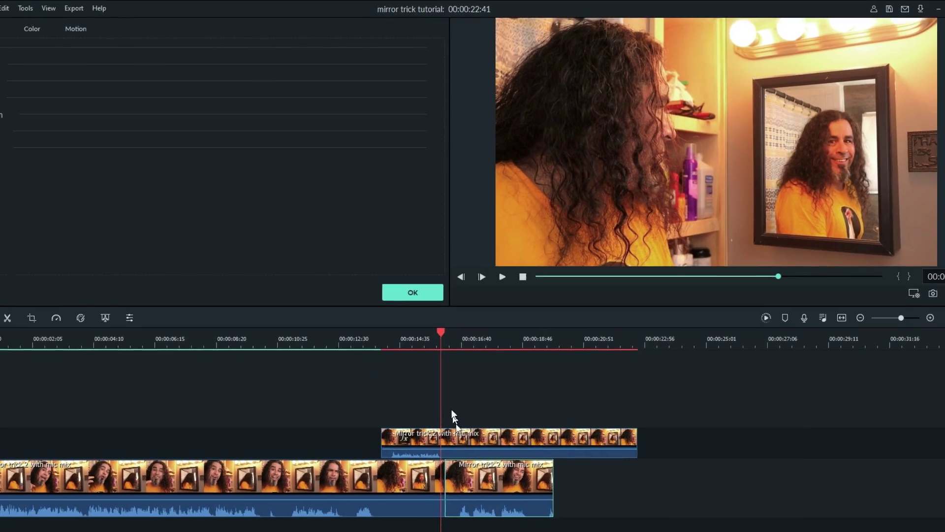
scroll(499, 315, up, 5)
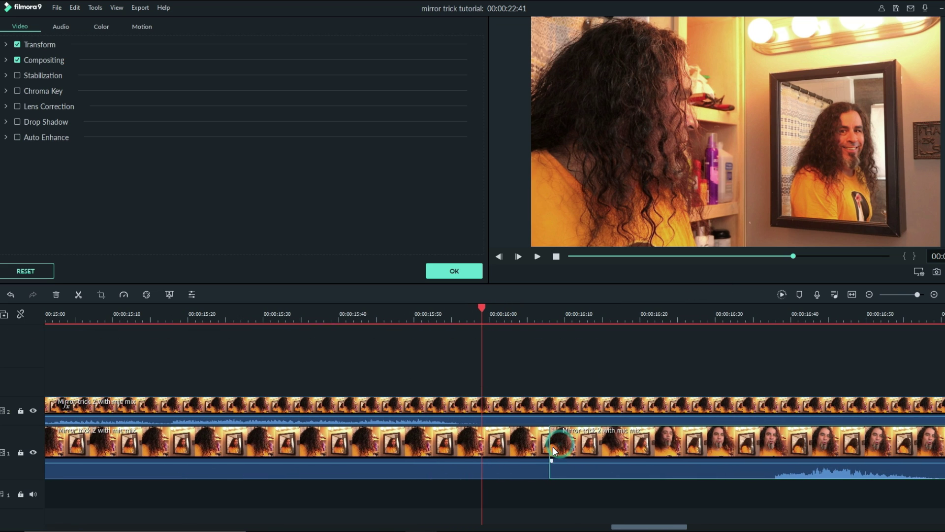
click(549, 308)
click(550, 308)
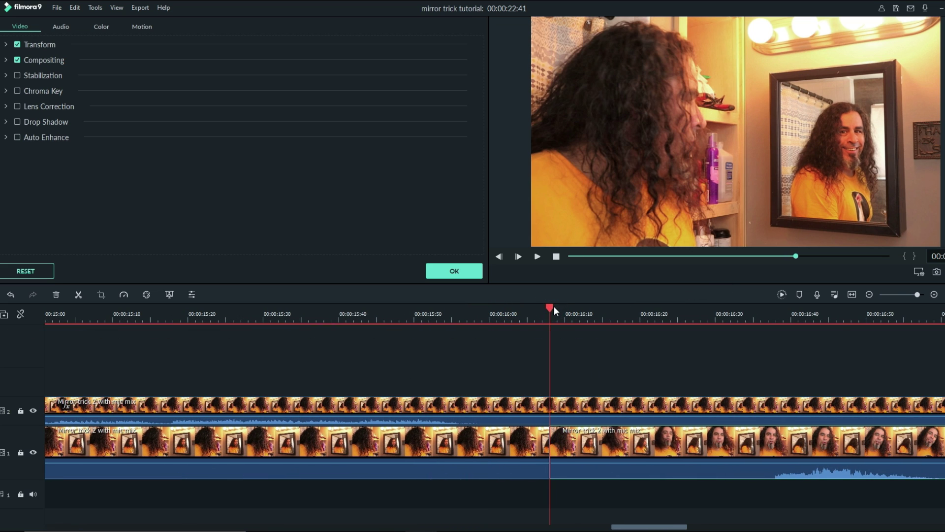
drag(558, 306, 573, 308)
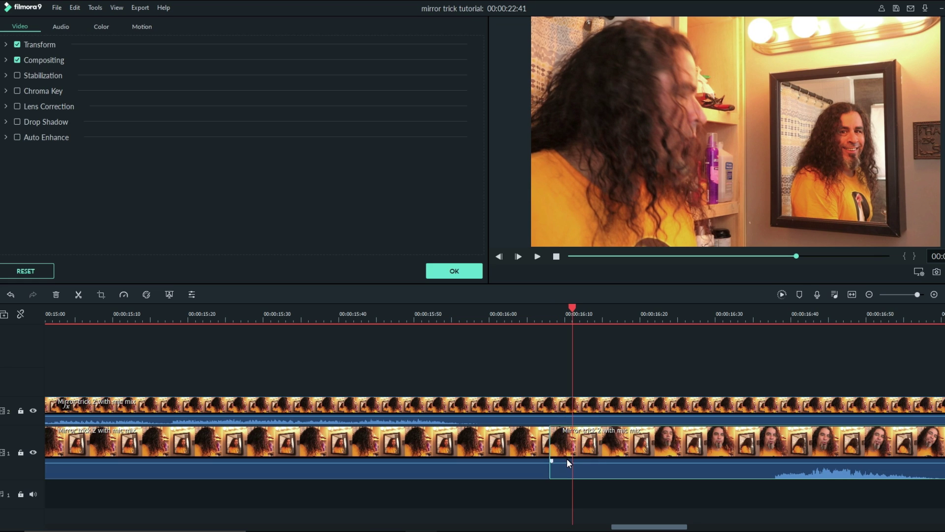
click(78, 295)
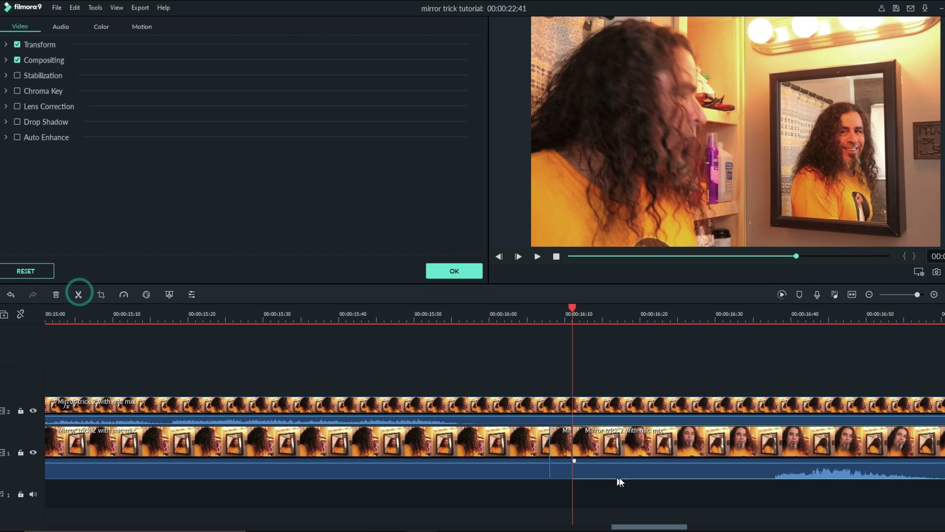
click(562, 441)
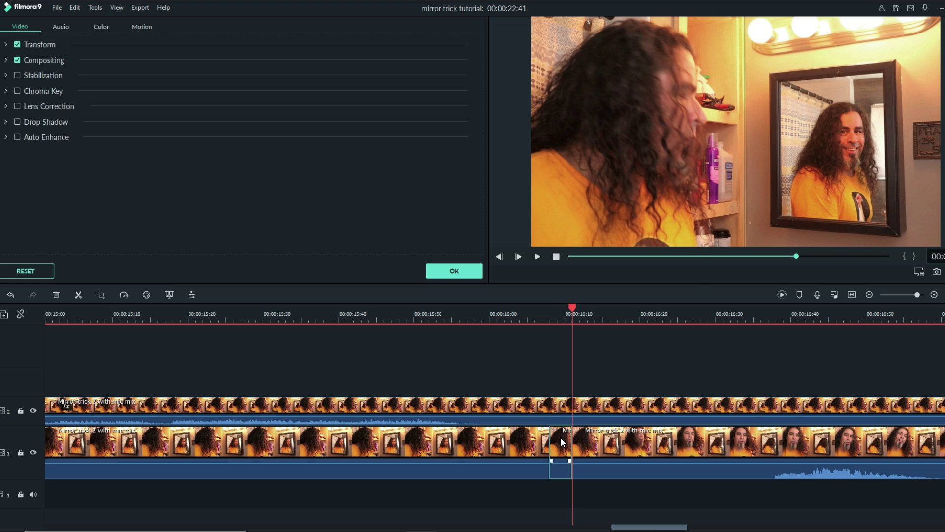
right_click(562, 438)
click(587, 202)
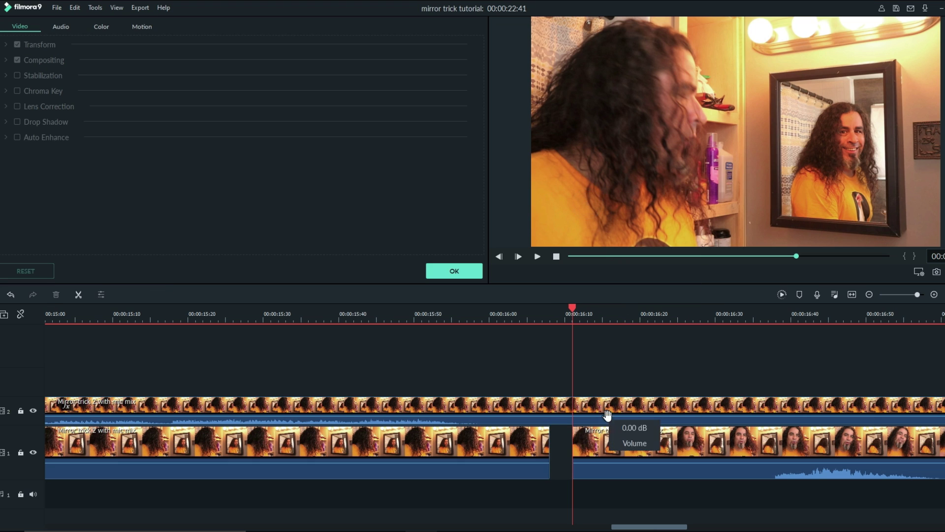
Step: Close the gap between the two segments on video track 1 and turn track linking on
click(609, 446)
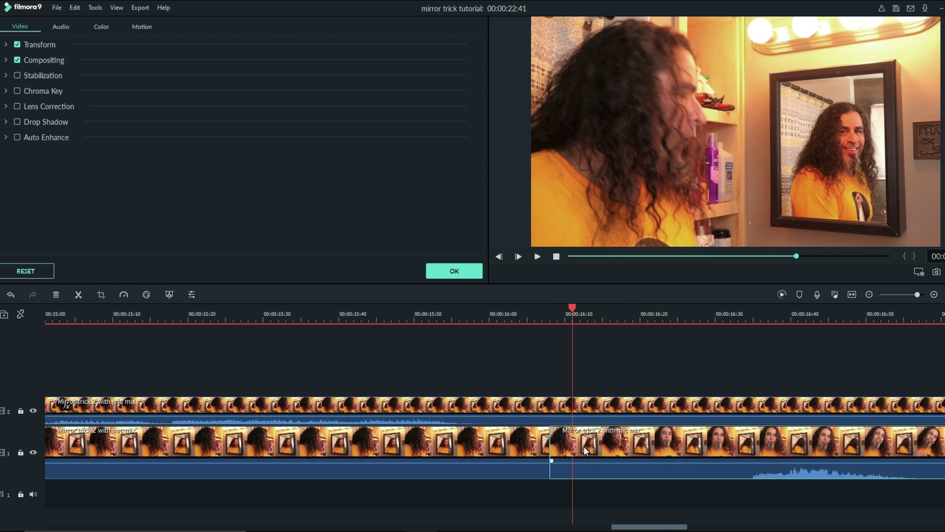
click(562, 443)
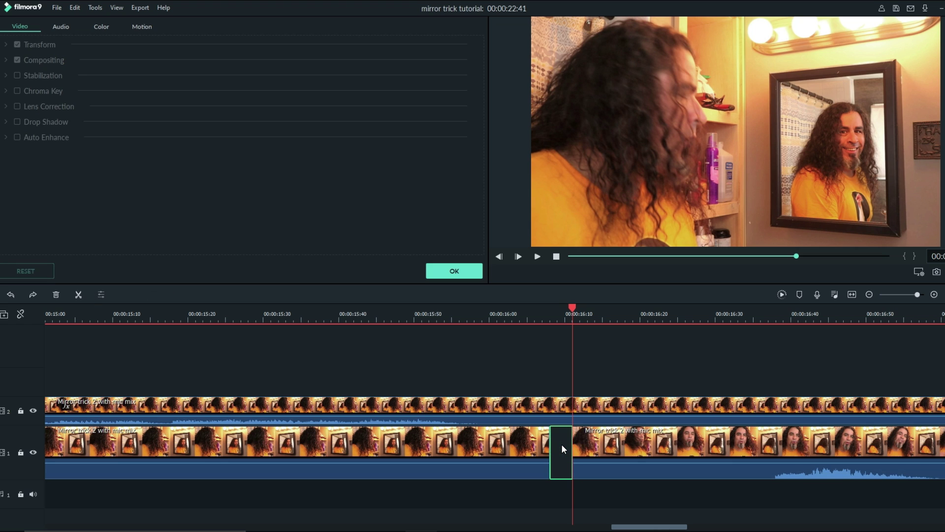
key(Delete)
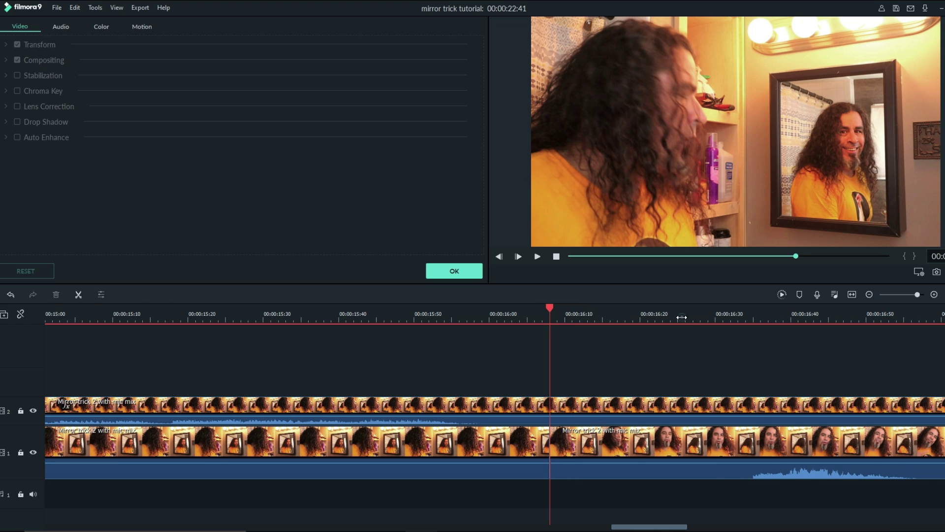
scroll(681, 317, down, 2)
click(20, 317)
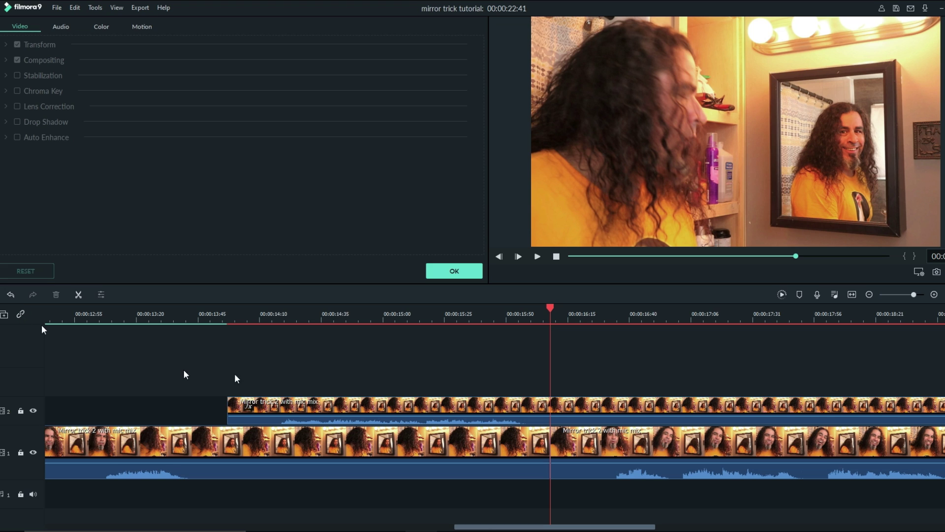
mouse_move(548, 309)
mouse_down()
mouse_move(537, 311)
mouse_move(567, 313)
mouse_move(491, 317)
mouse_move(546, 309)
mouse_up()
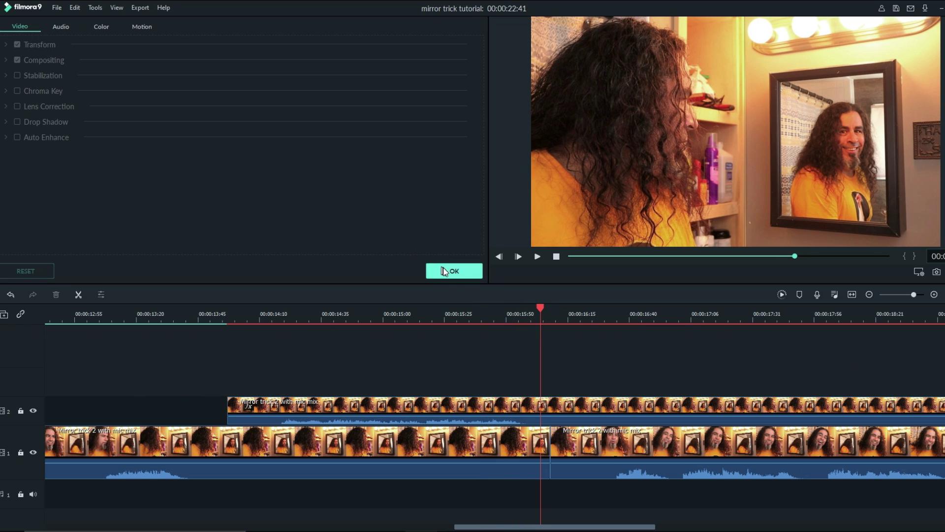
Step: Search the transitions for "dis" and apply Dissolve to the cut between the two segments on video track 1
click(444, 269)
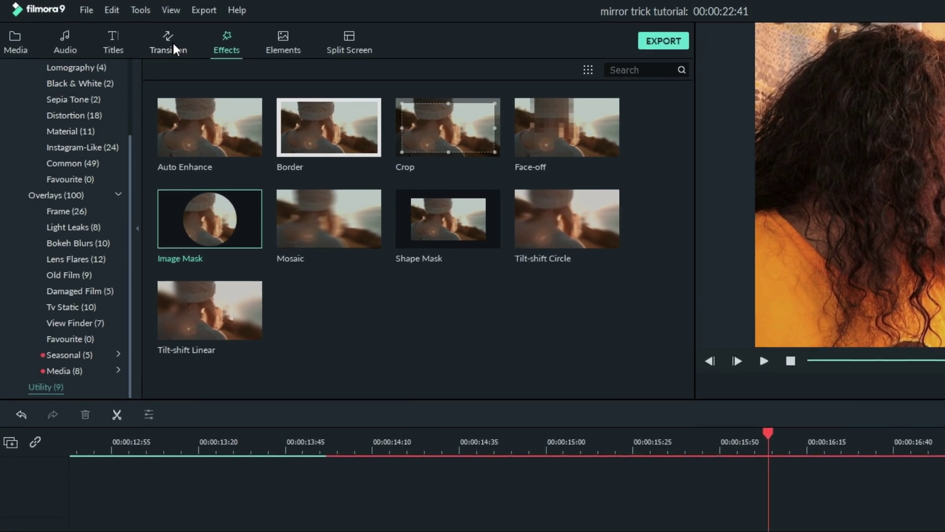
click(173, 45)
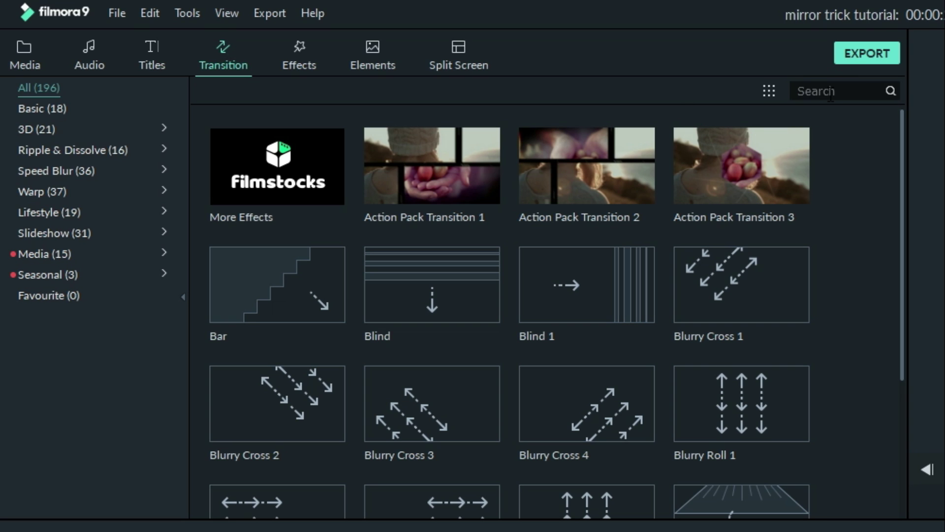
text(dis)
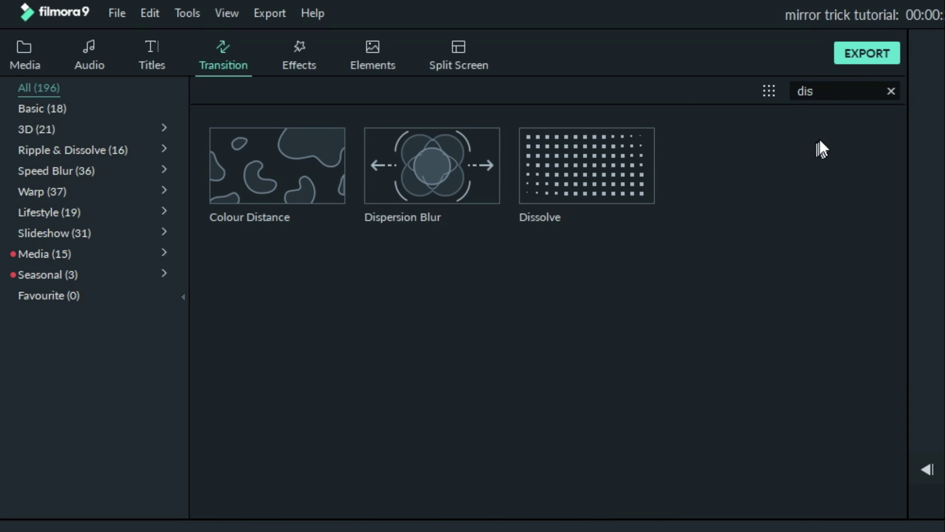
drag(615, 196, 944, 531)
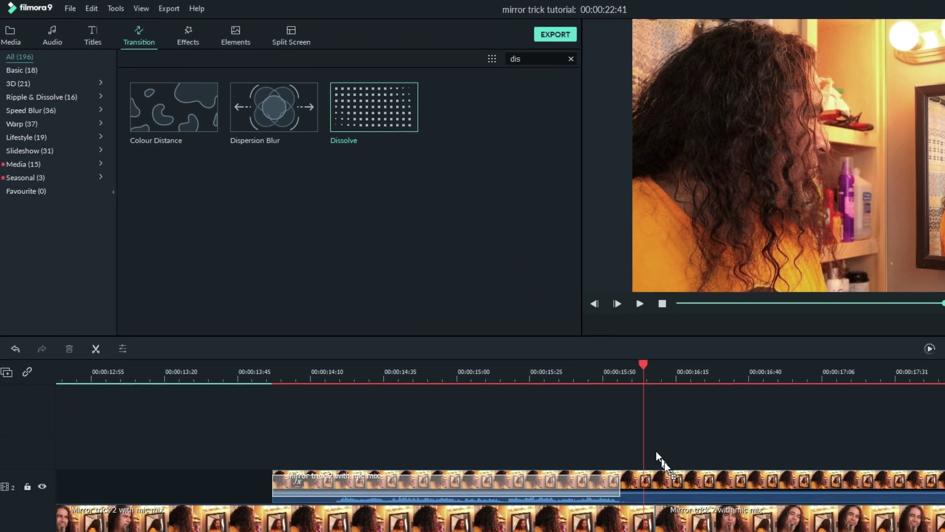
drag(655, 451, 643, 531)
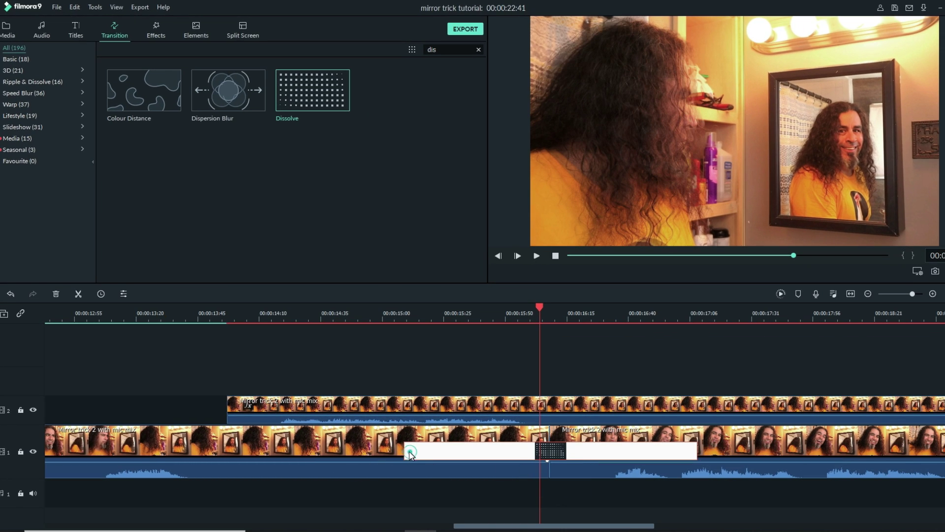
Step: Shorten the Dissolve at the track 1 cut to 00:00:00:11, and trim it further to about three frames
double_click(518, 461)
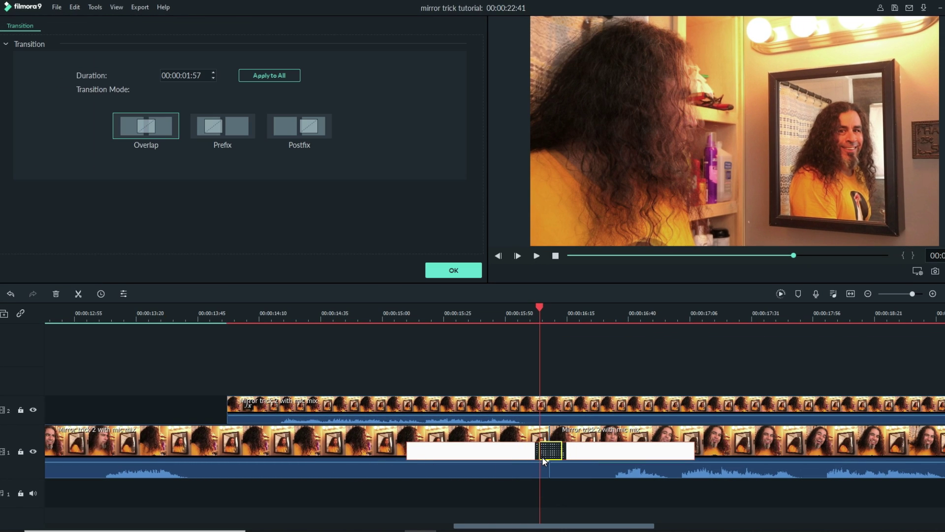
drag(542, 456, 534, 307)
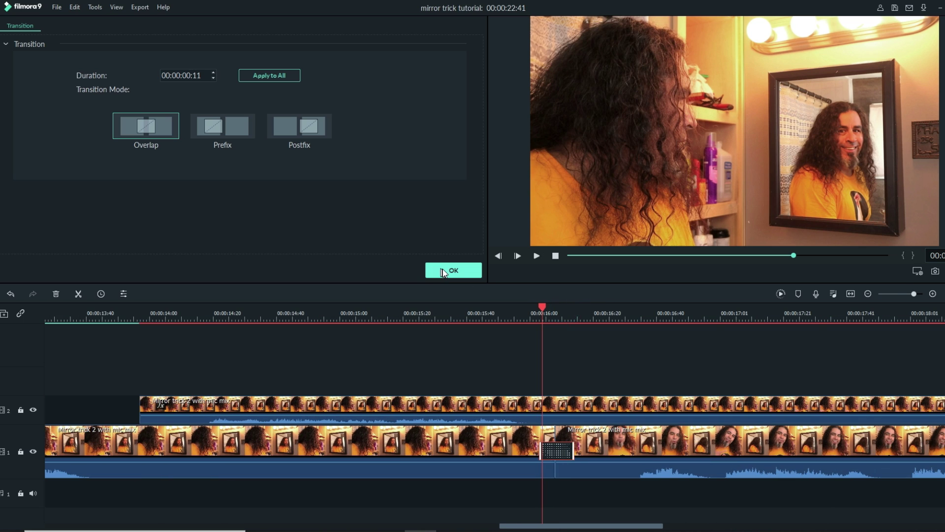
click(452, 270)
scroll(570, 317, up, 3)
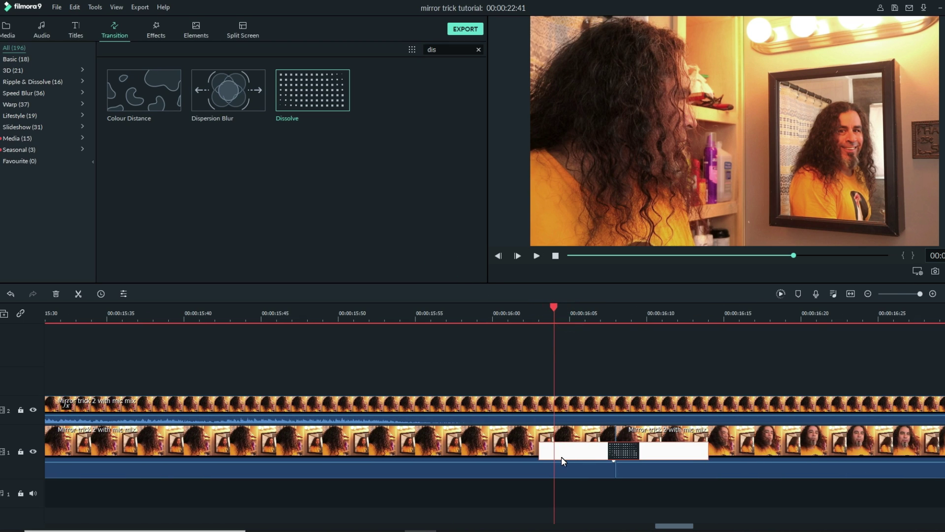
drag(539, 450, 586, 447)
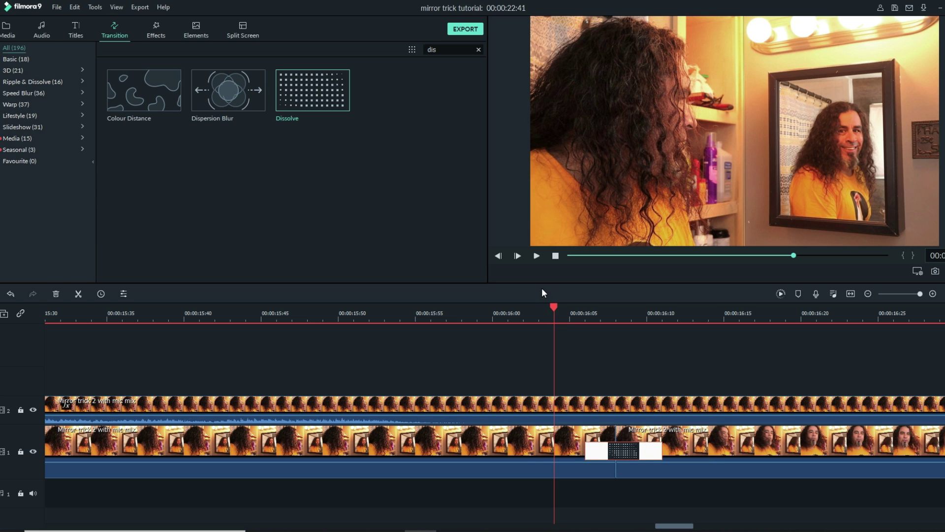
drag(562, 308, 741, 336)
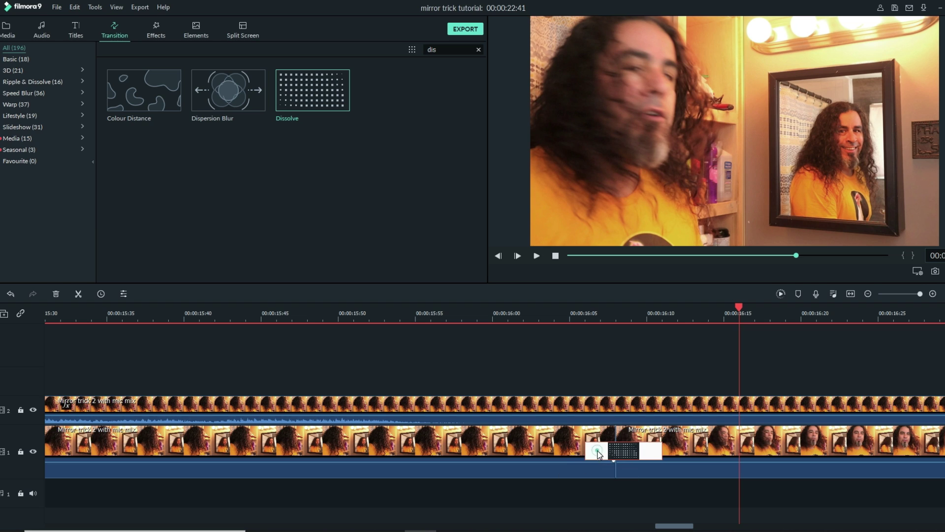
click(554, 308)
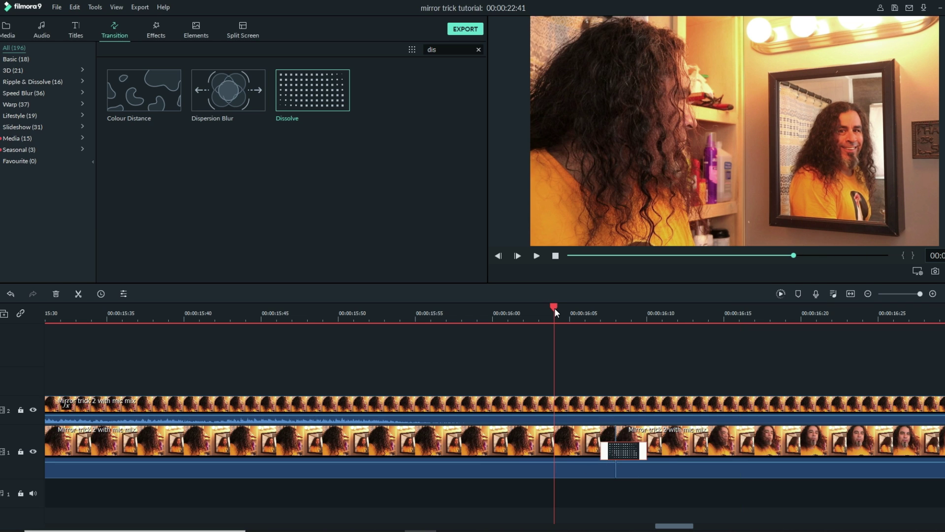
Step: Play back the footage from about 15:39 through the Dissolve on video track 1 to check the cut
drag(554, 308, 170, 333)
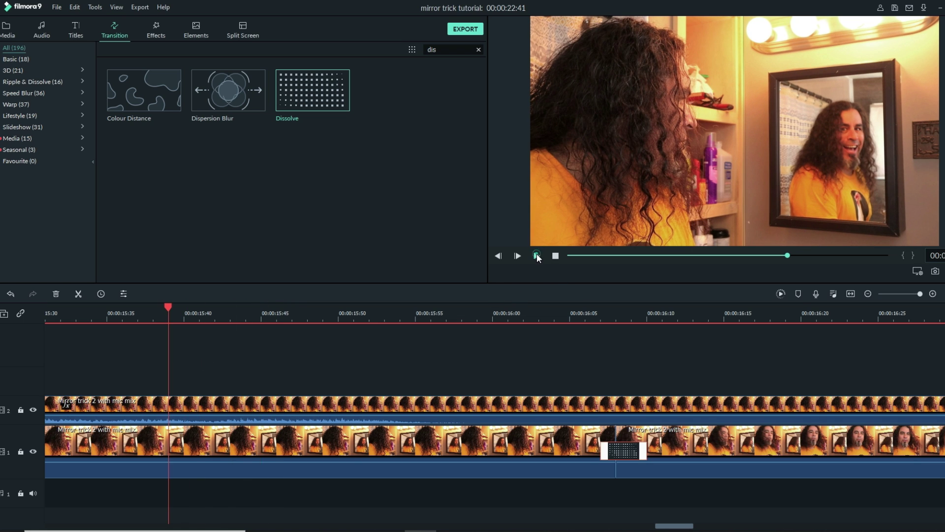
click(536, 256)
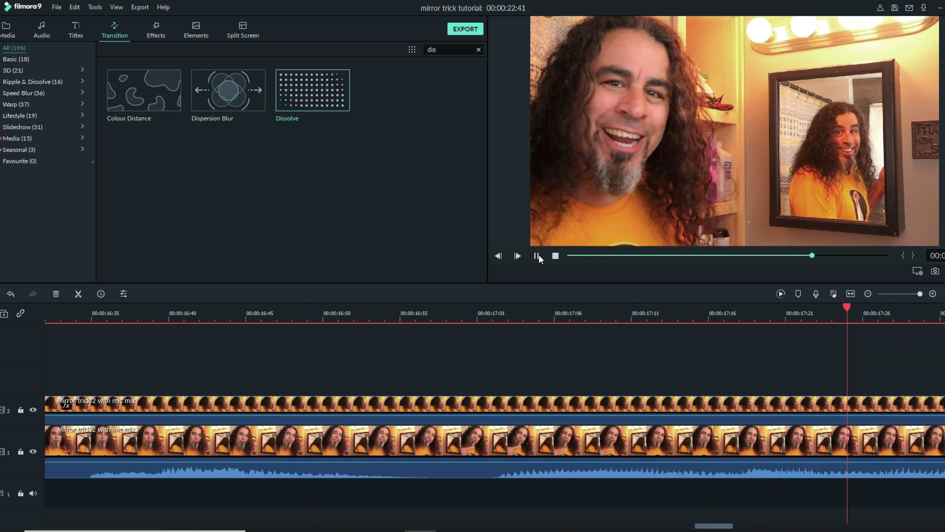
click(540, 257)
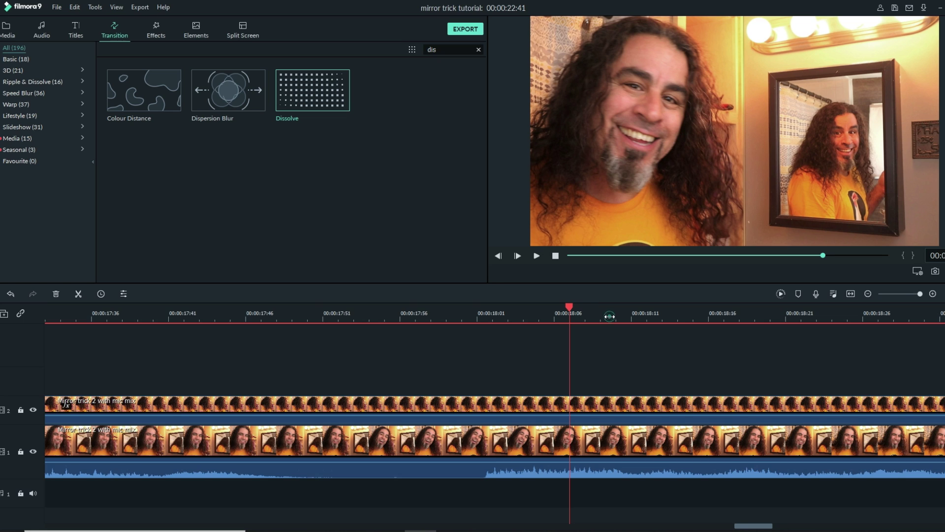
Step: Split the masked clip on video track 2 at about 14:00 and delete the short piece before the split
scroll(610, 316, down, 5)
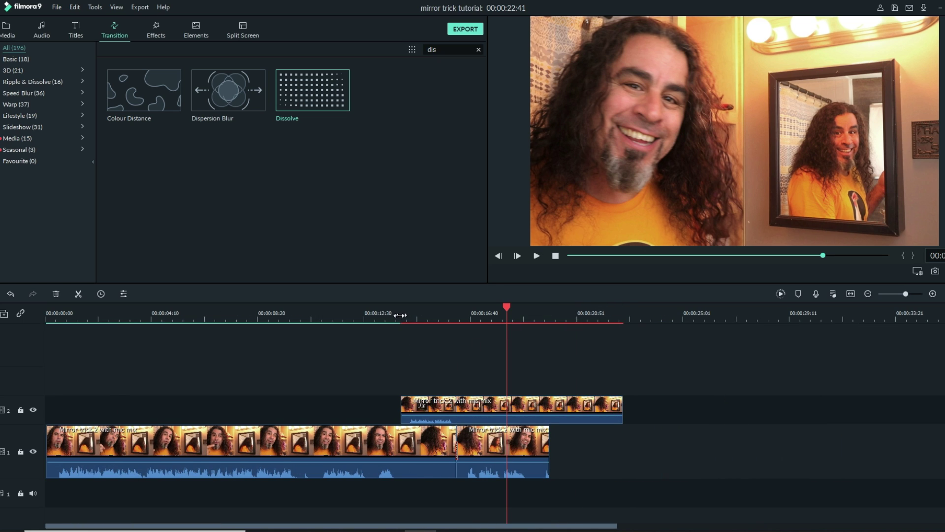
click(400, 316)
scroll(414, 315, up, 3)
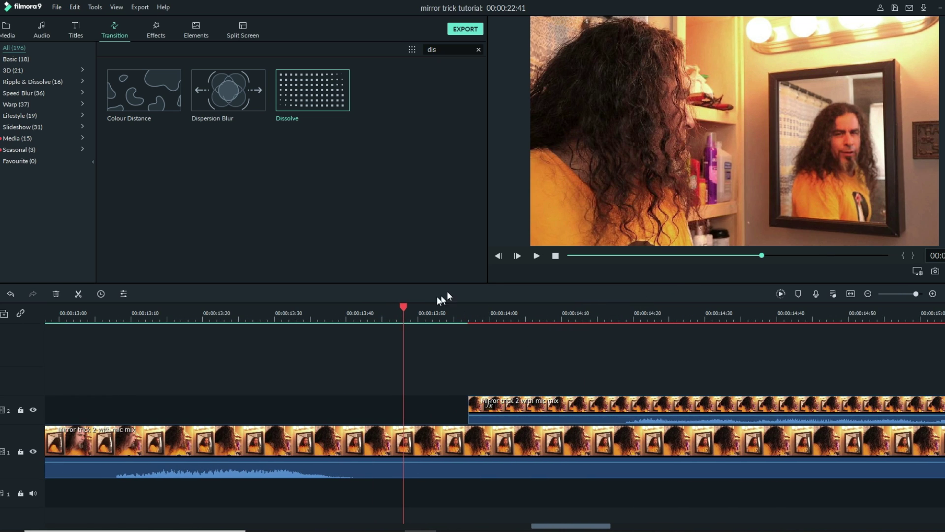
drag(405, 307, 503, 318)
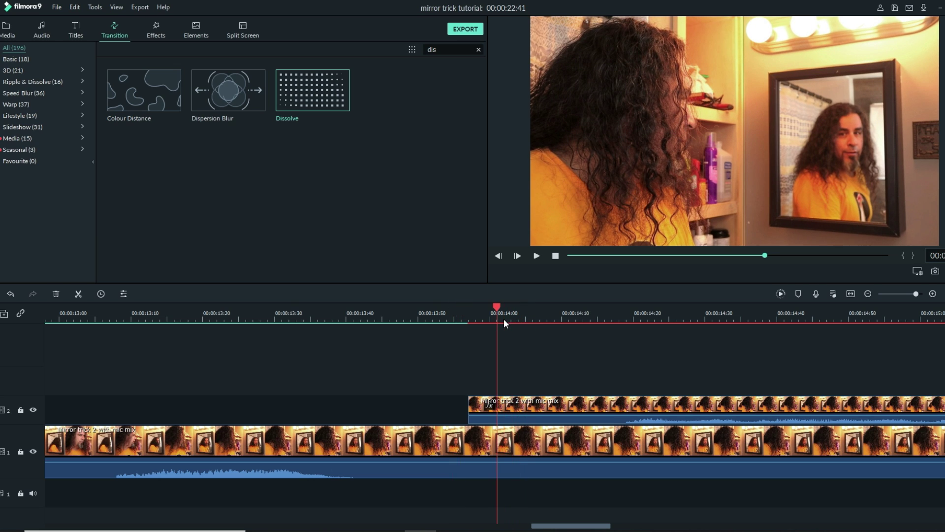
click(504, 409)
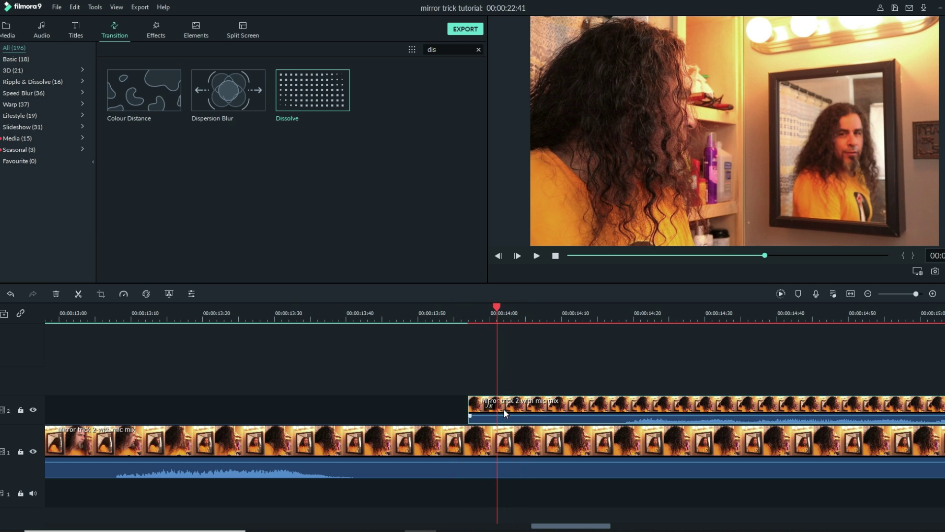
key(ctrl+b)
click(471, 412)
key(Delete)
Step: Apply Dissolve to the start of the masked clip on video track 2 and shorten it to about two frames
scroll(345, 364, up, 2)
click(229, 312)
drag(228, 306, 279, 340)
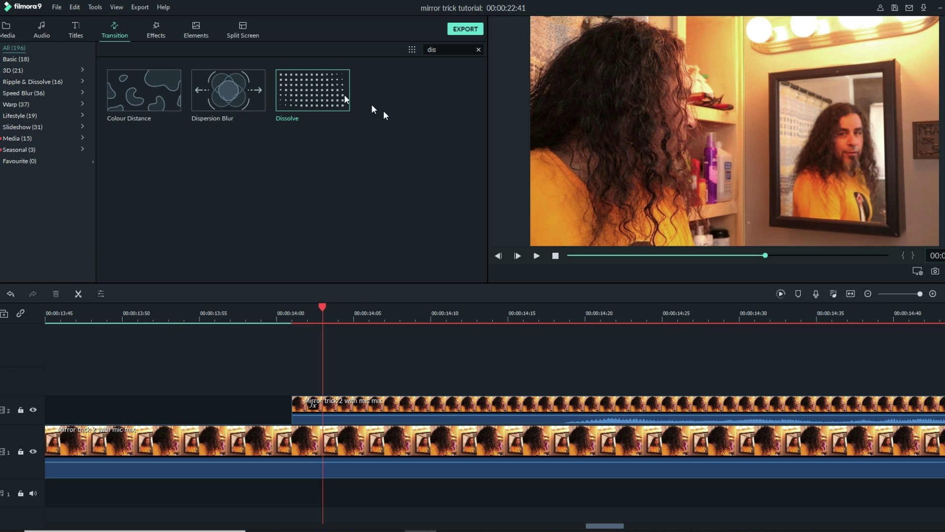
drag(289, 93, 297, 304)
drag(291, 439, 288, 409)
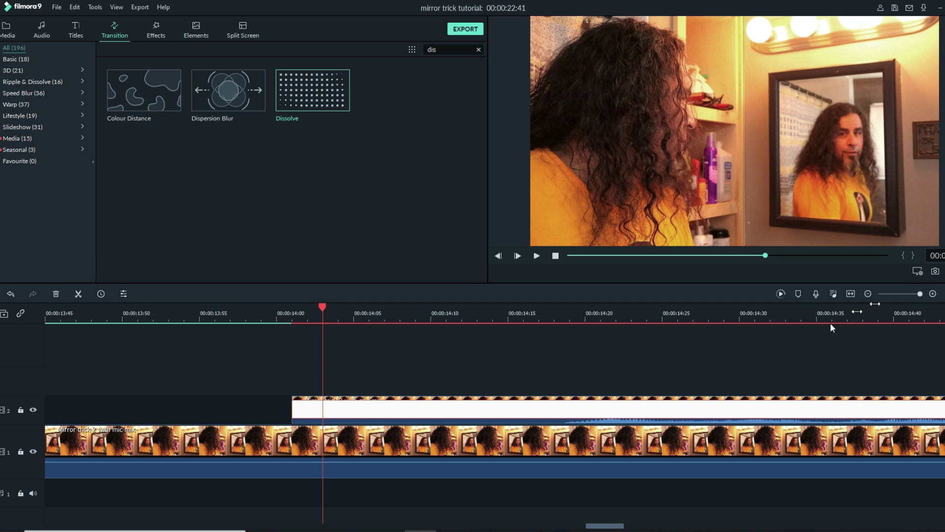
scroll(840, 341, down, 2)
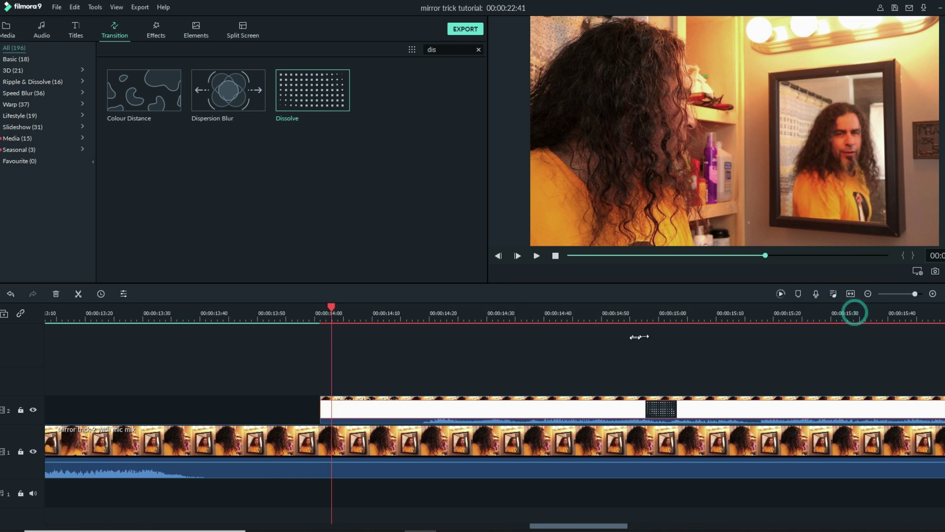
scroll(639, 337, down, 1)
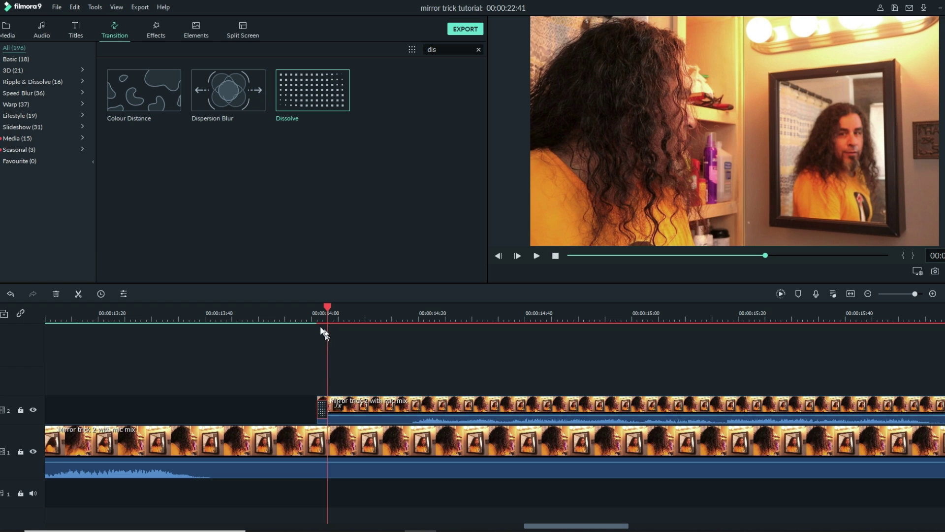
Step: Scrub through the Dissolve at the start of the track 2 clip and return the playhead to about 13:20
drag(327, 308, 384, 320)
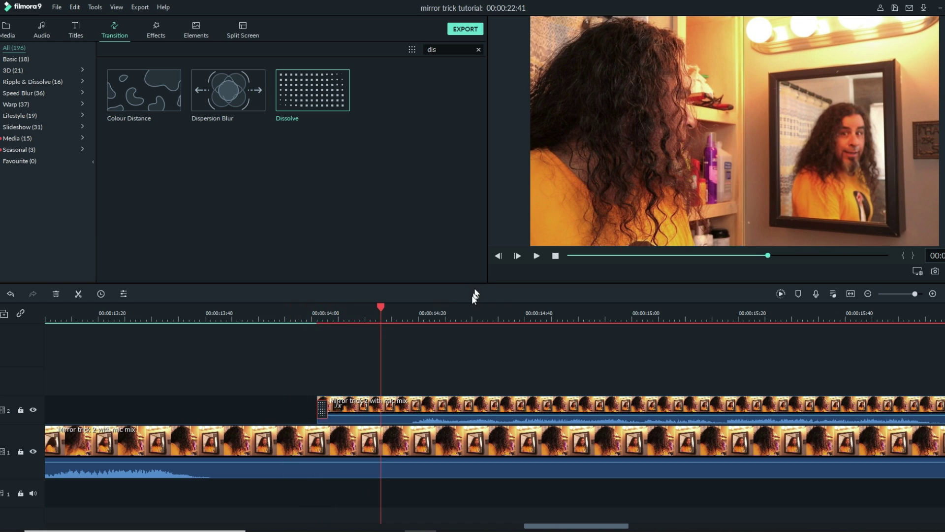
drag(761, 313, 334, 319)
click(290, 314)
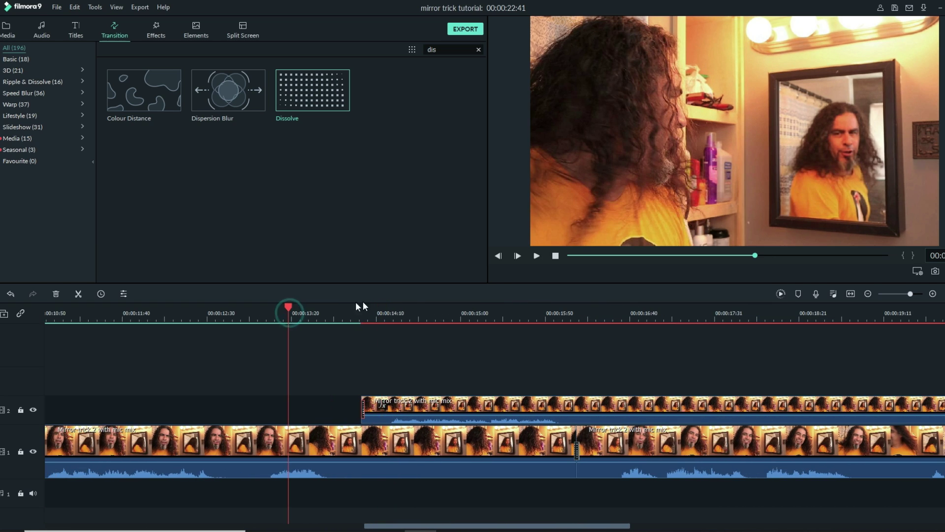